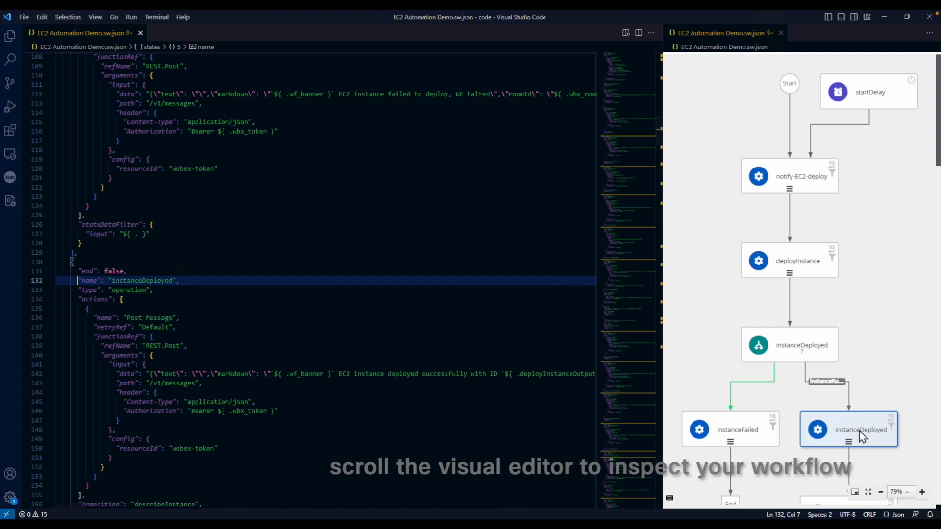
scroll(865, 371, down, 1)
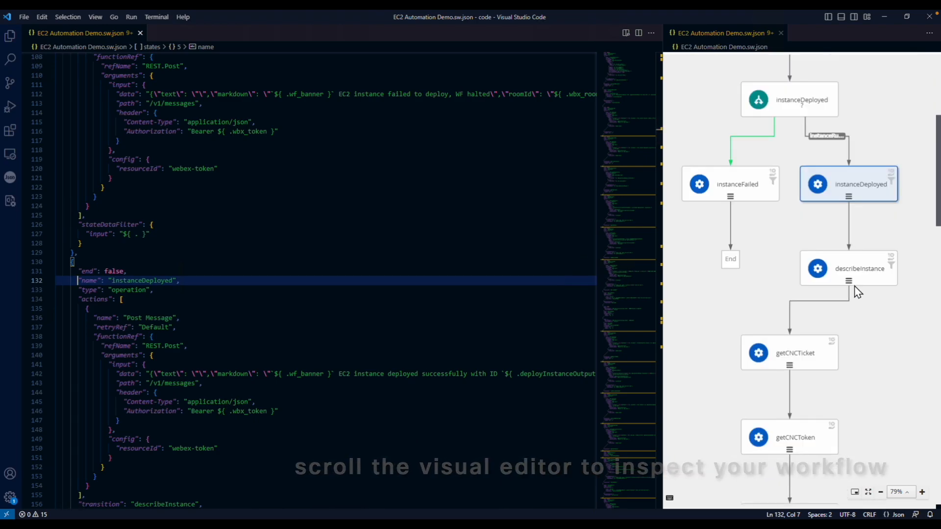
Step: Inspect the getCNCTicket, addDeviceToCNC and deviceAdded? task definitions from the diagram preview
click(811, 362)
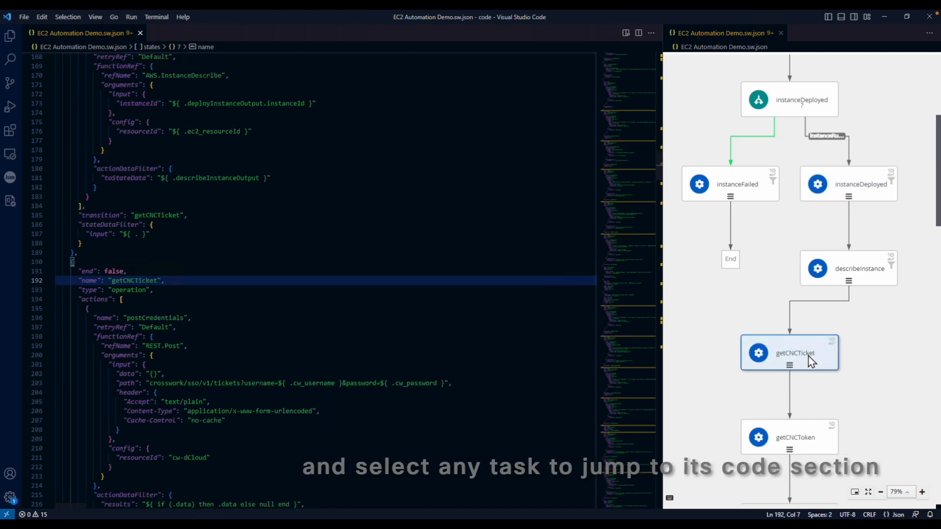
scroll(811, 361, down, 4)
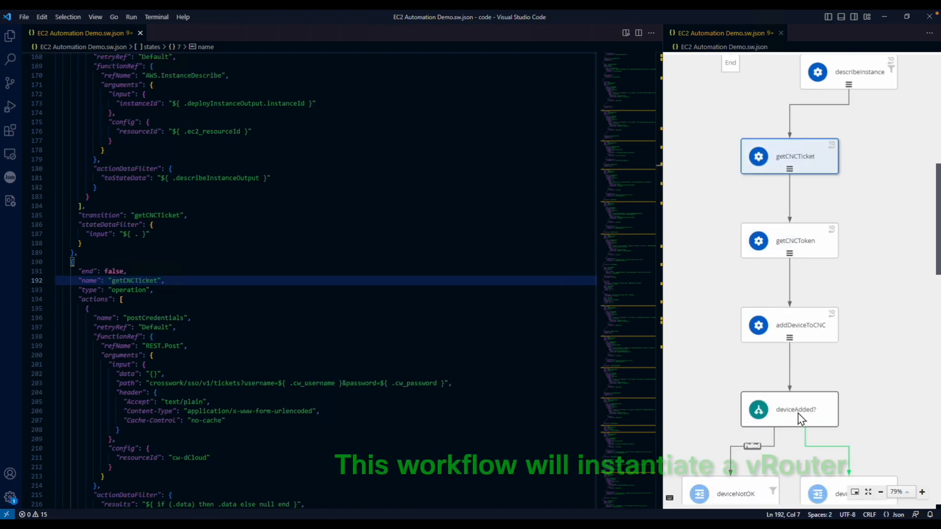
click(794, 333)
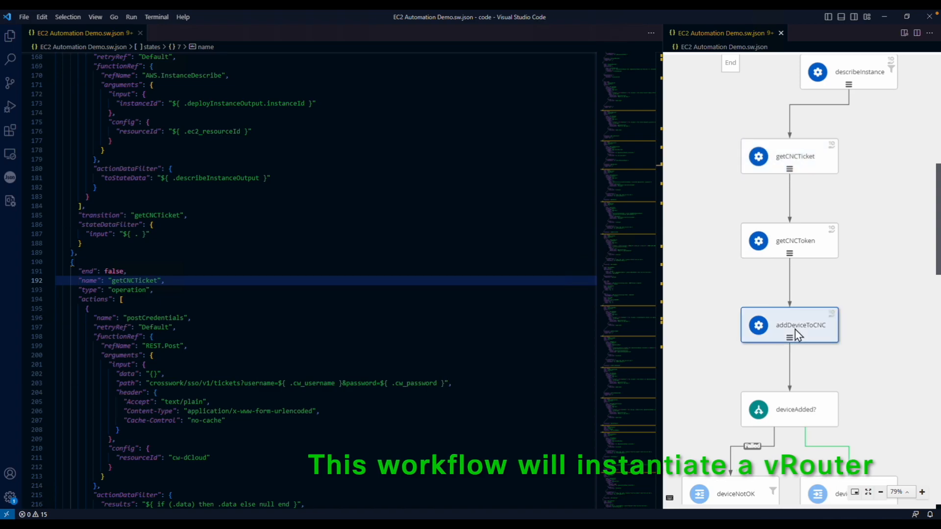
click(794, 412)
Step: Inspect the notify-NSOonboarded, fetchedKeys? and deviceSynced? definitions further down the workflow
scroll(796, 415, down, 4)
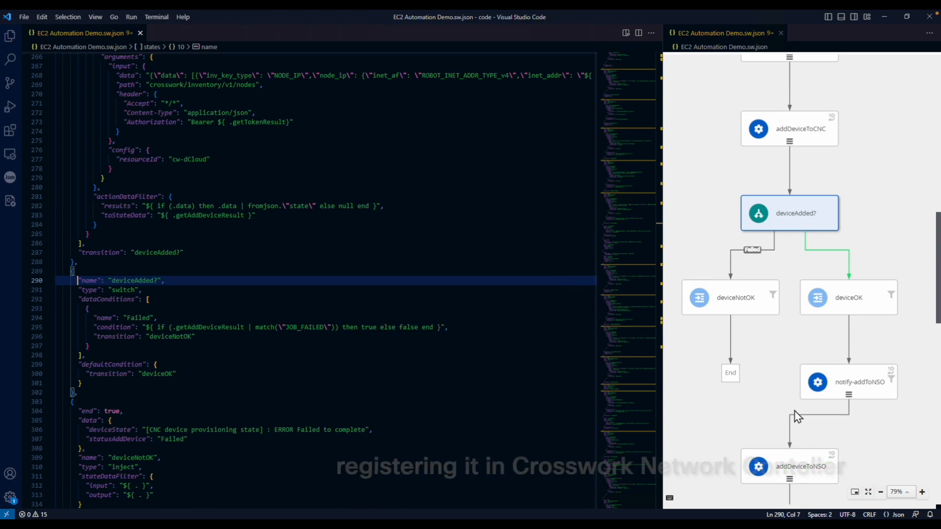
scroll(797, 417, down, 3)
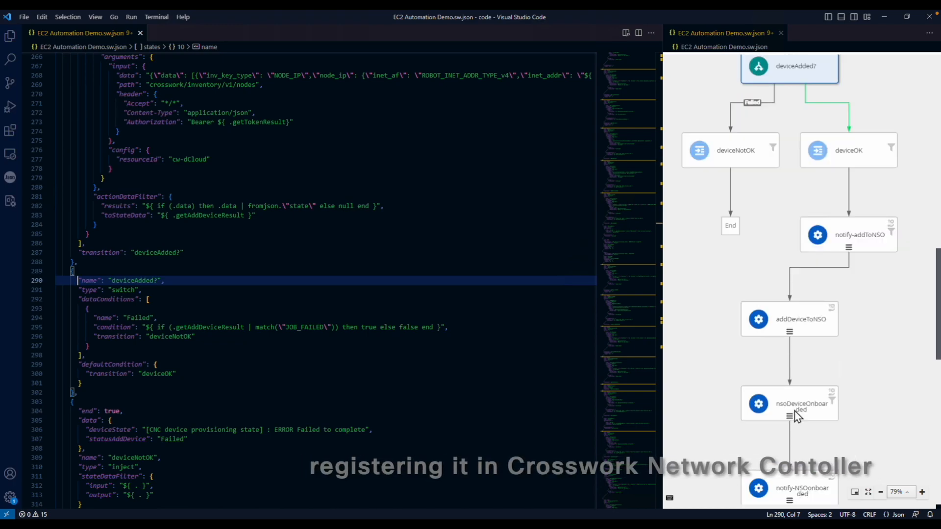
scroll(794, 415, down, 3)
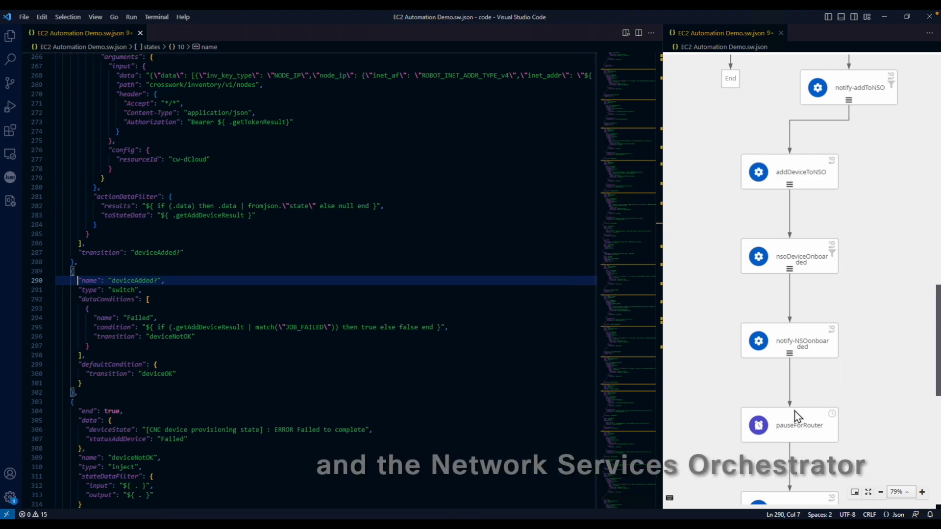
scroll(795, 416, down, 1)
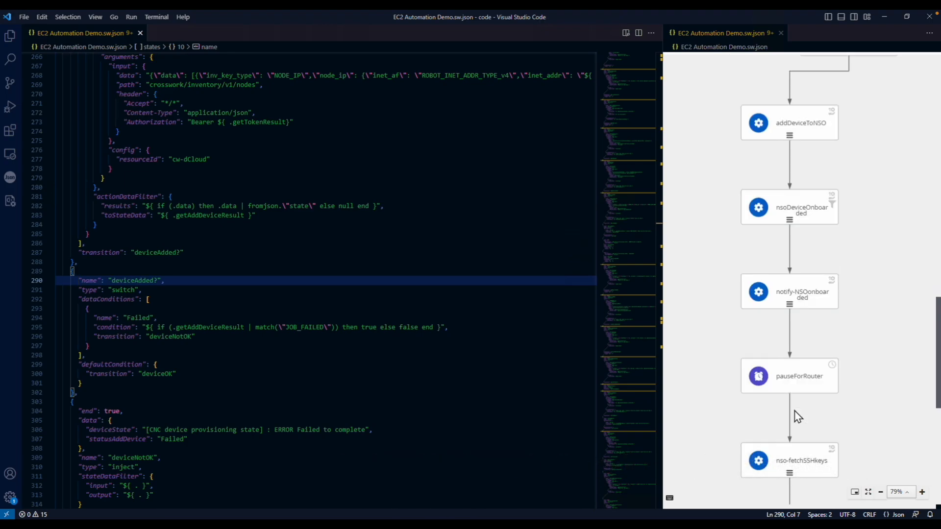
scroll(793, 377, down, 1)
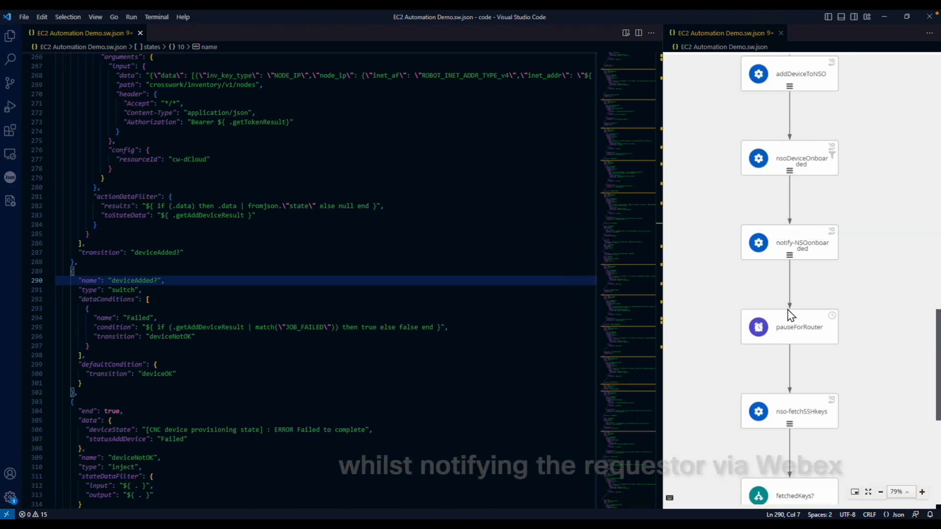
click(789, 246)
scroll(887, 337, down, 5)
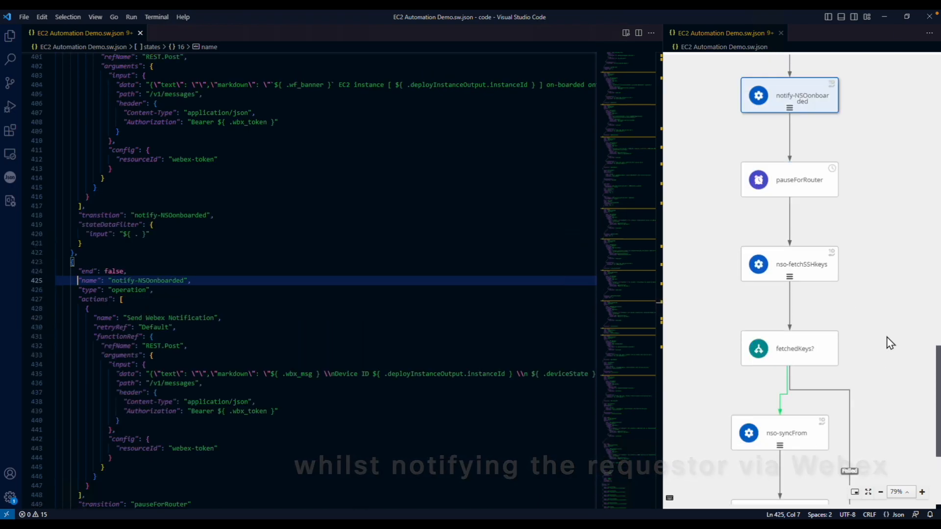
scroll(887, 338, down, 1)
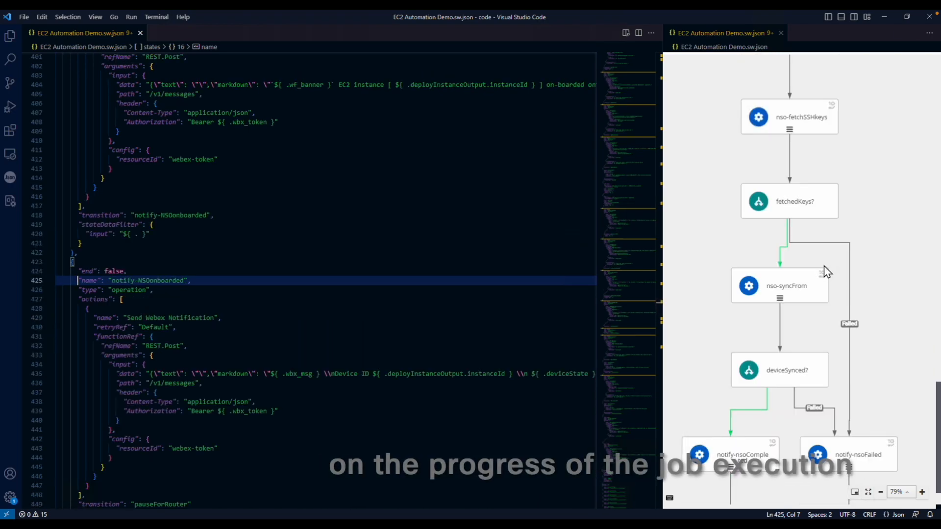
click(787, 210)
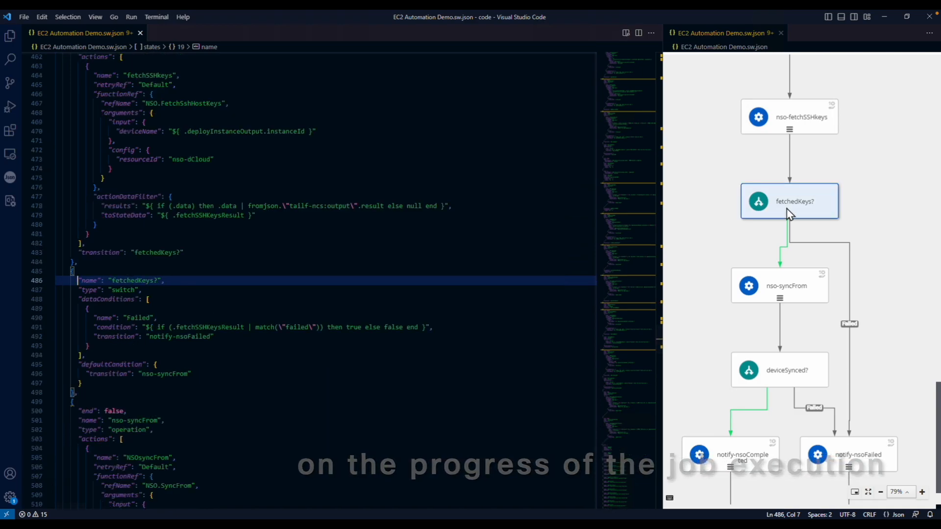
scroll(888, 325, down, 1)
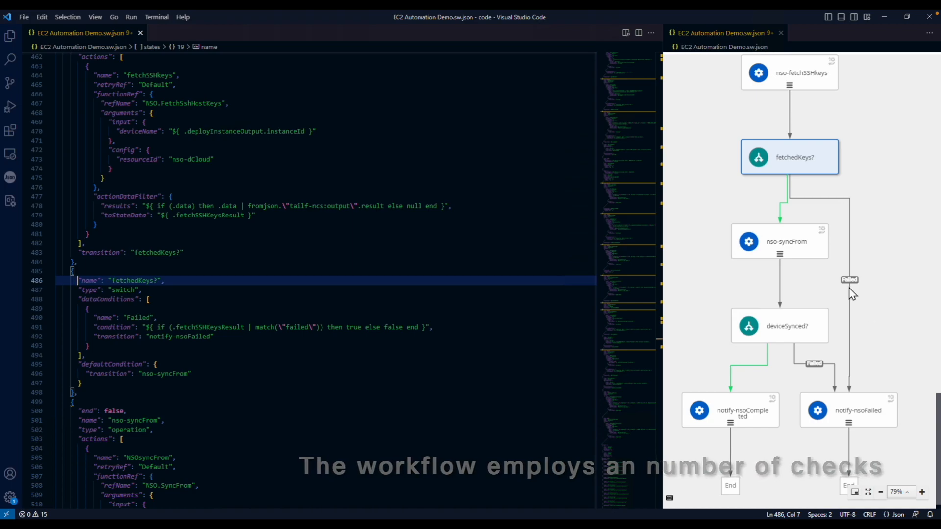
click(788, 334)
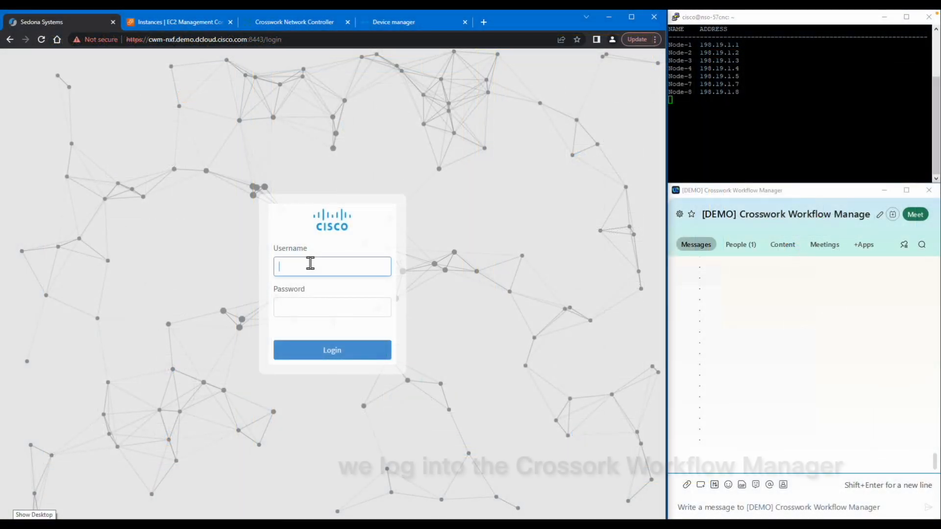
Step: Enter the account password after the username and log in to Crosswork Workflow Manager
key(Tab)
text(C1)
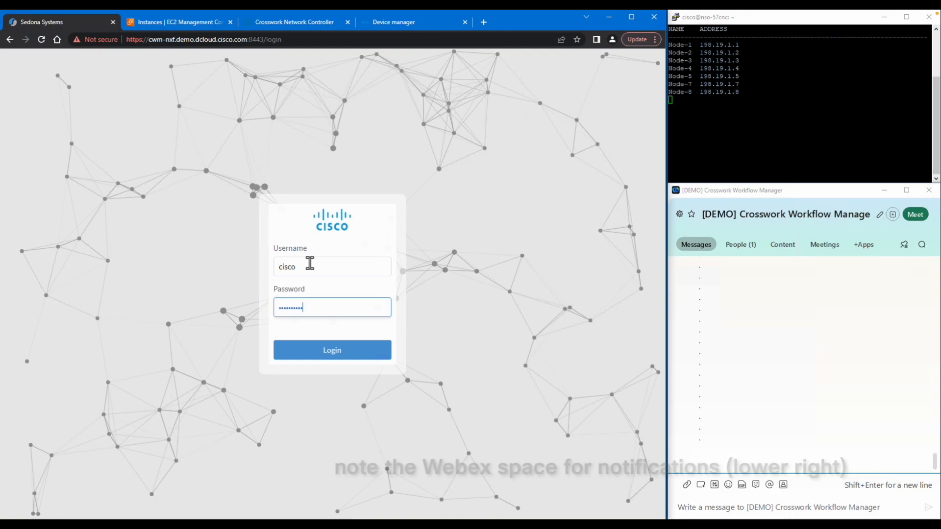
click(340, 355)
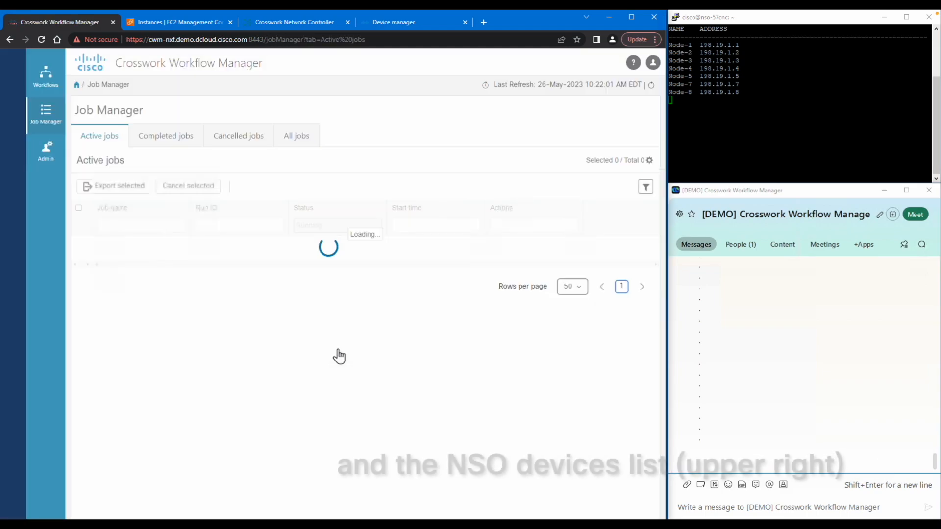
Step: Filter the Workflows list by definition name 'EC2' and widen the name column
click(45, 78)
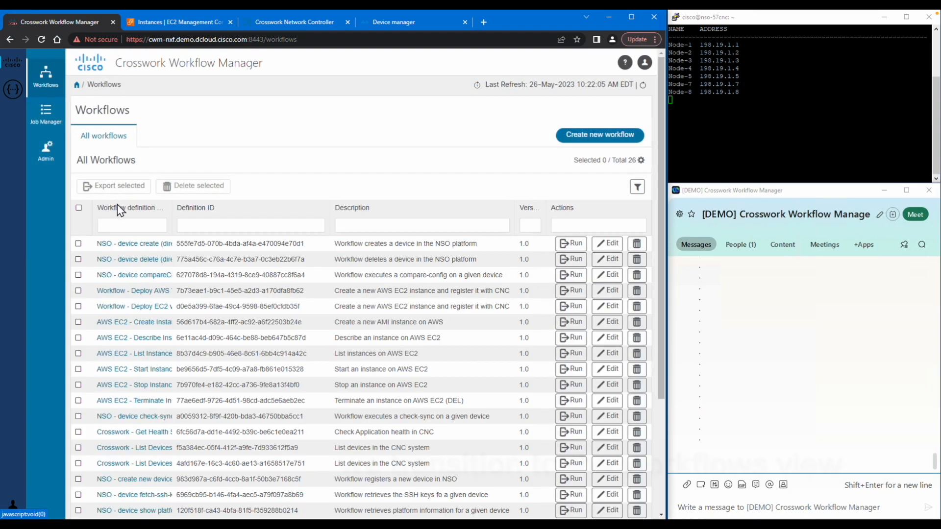
click(121, 226)
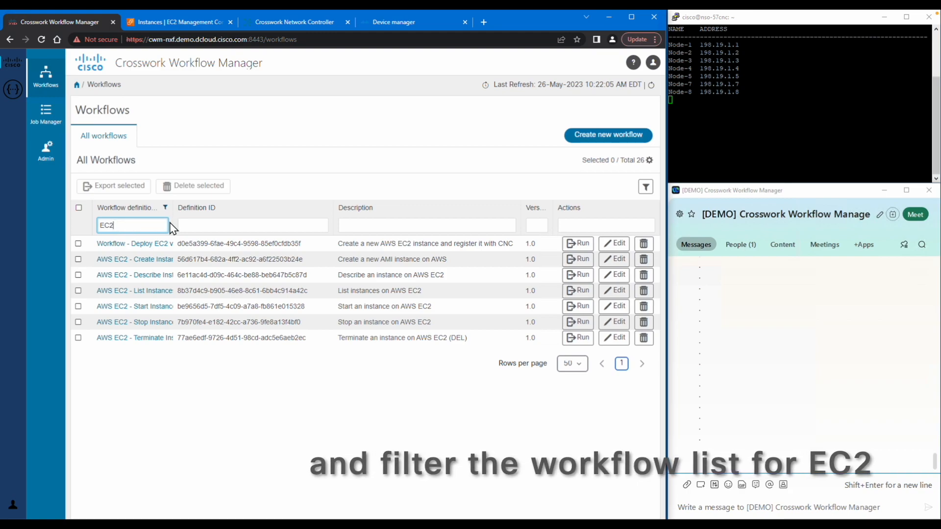
drag(171, 211, 212, 215)
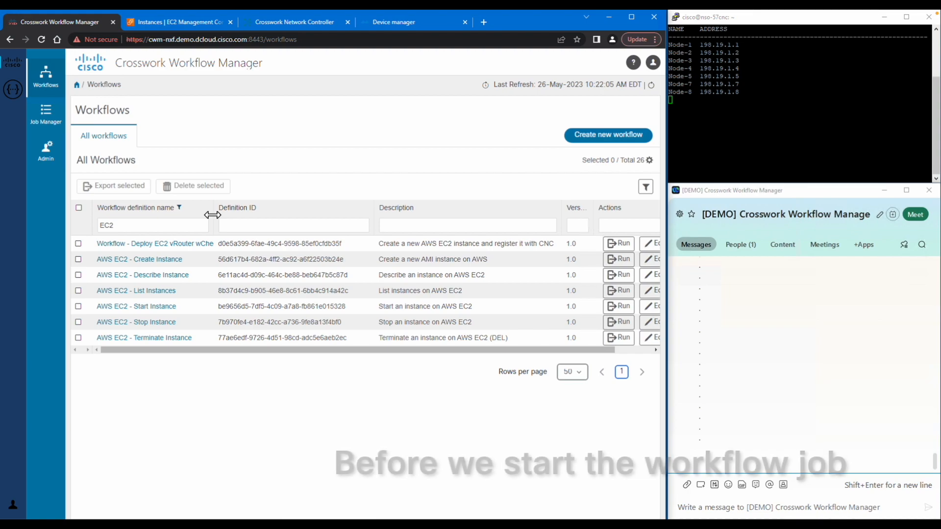
Step: Refresh the AWS EC2 Instances page to confirm no instances exist yet
click(175, 22)
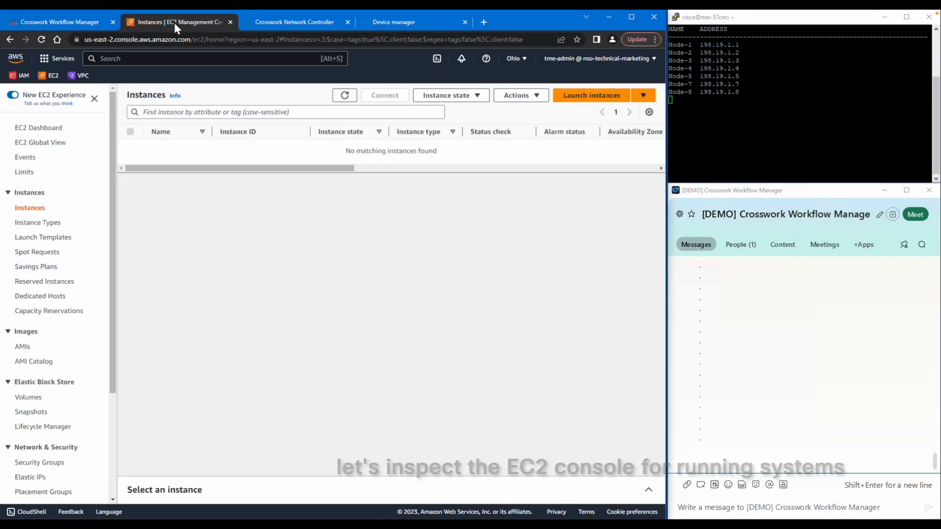
click(345, 96)
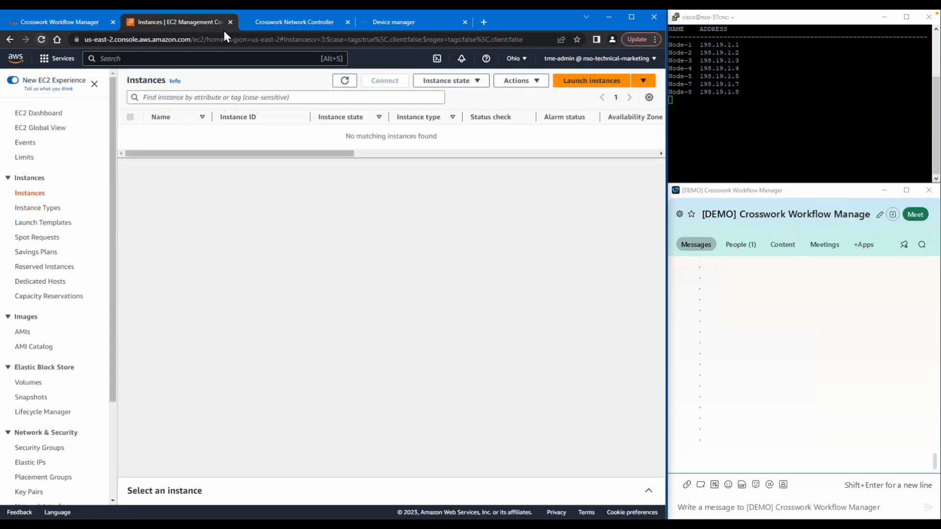
click(292, 23)
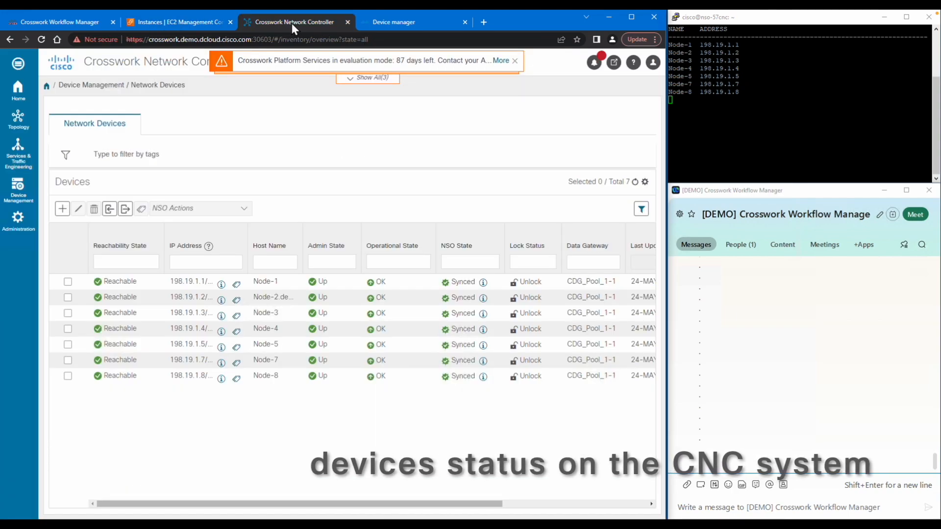
Step: Check the seven devices in CNC's Topology map and Network Devices list
click(19, 121)
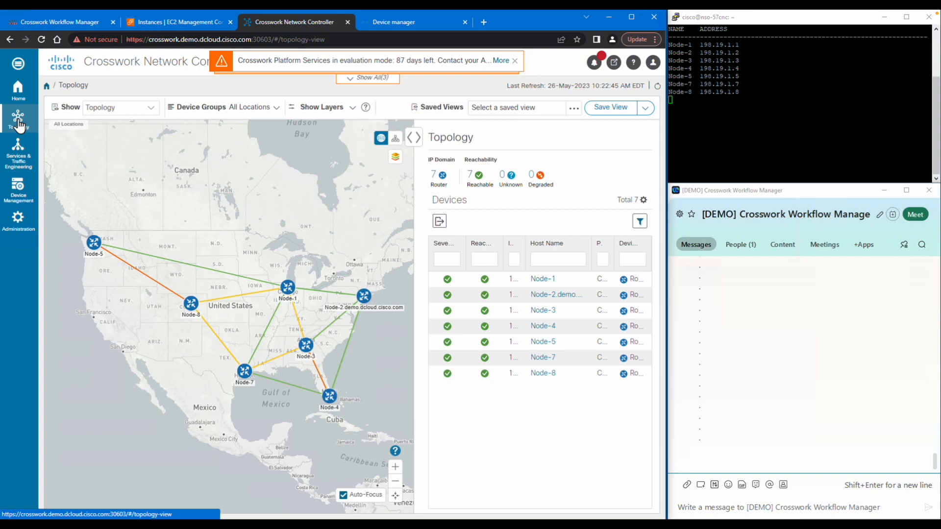
mouse_move(17, 193)
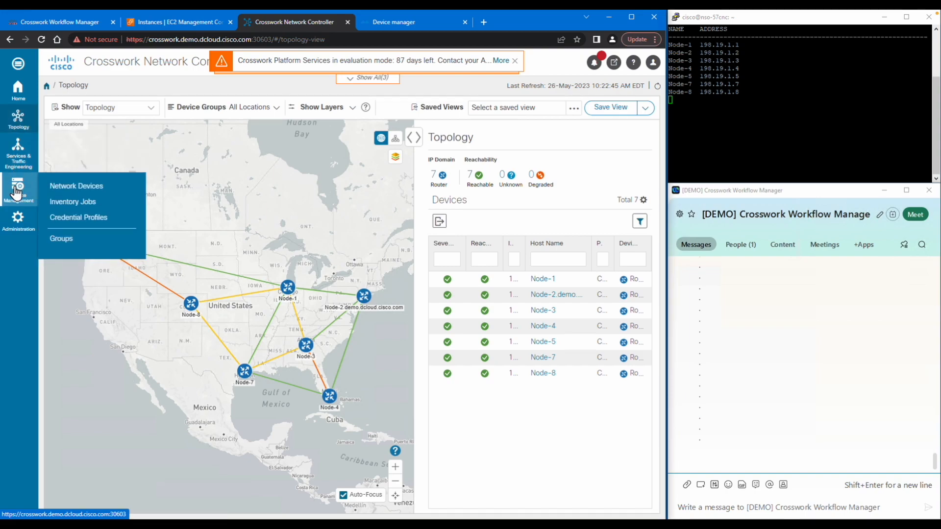
click(77, 188)
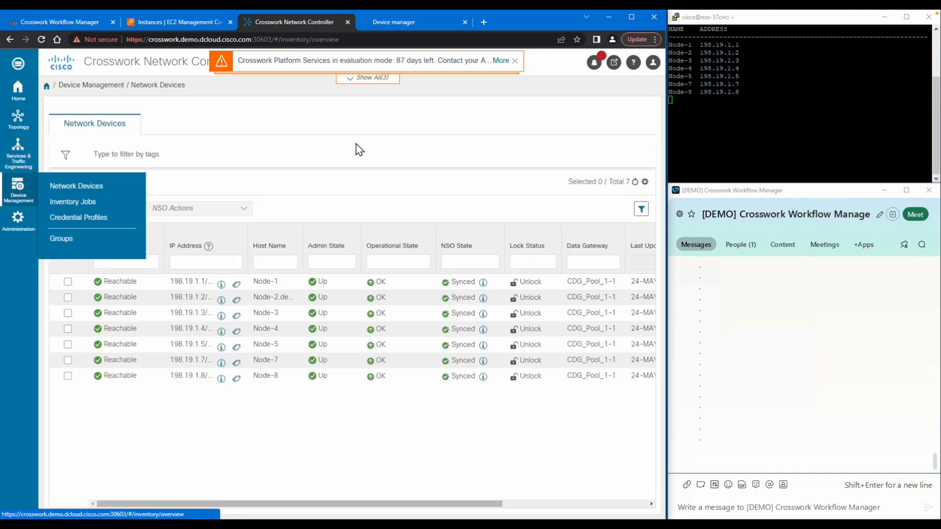
click(394, 22)
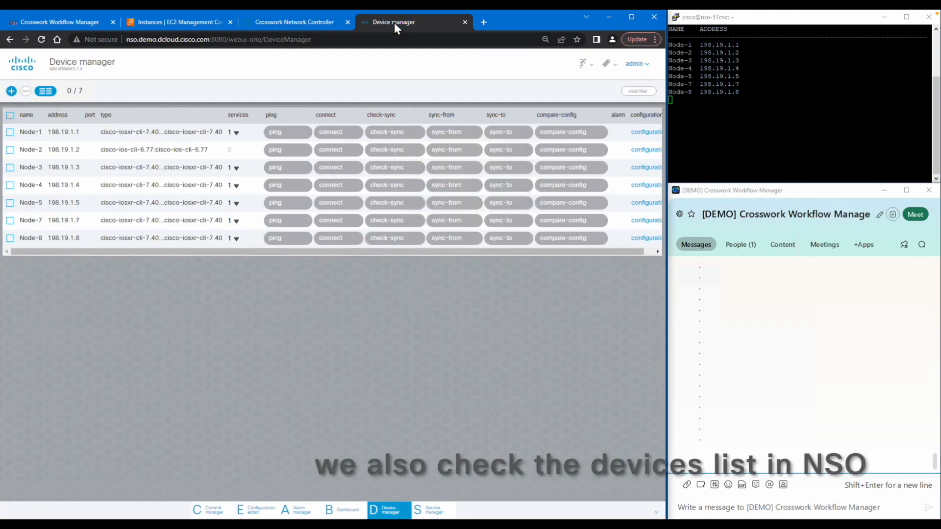
Step: Confirm the NSO dashboard reports 7 devices connected
click(345, 511)
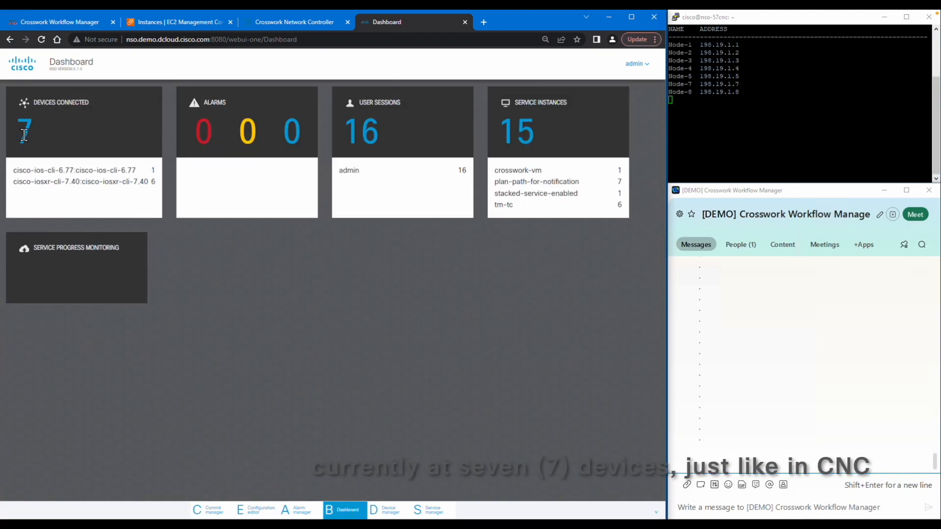
double_click(23, 133)
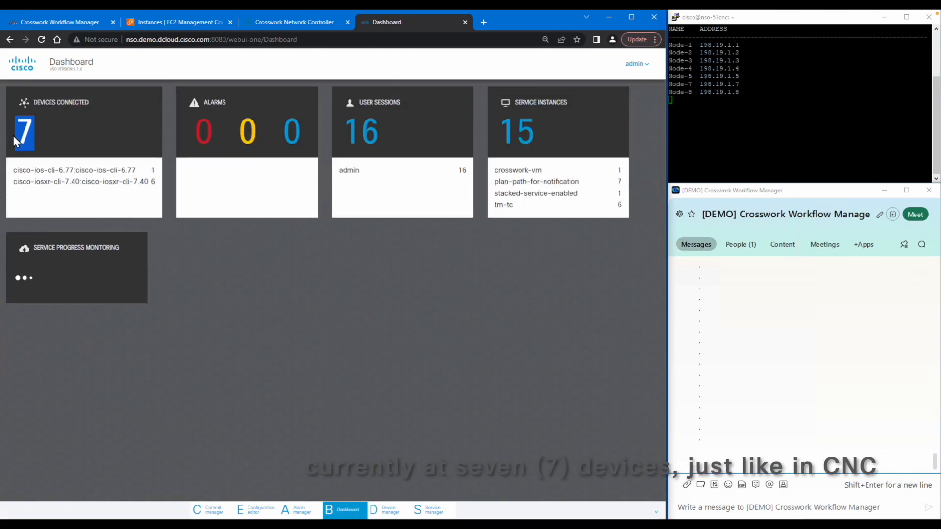
click(392, 510)
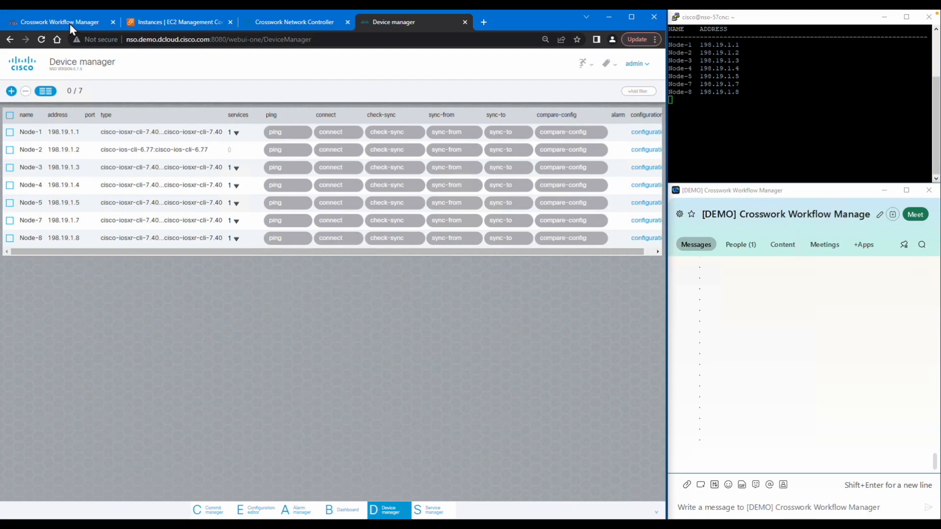
click(70, 24)
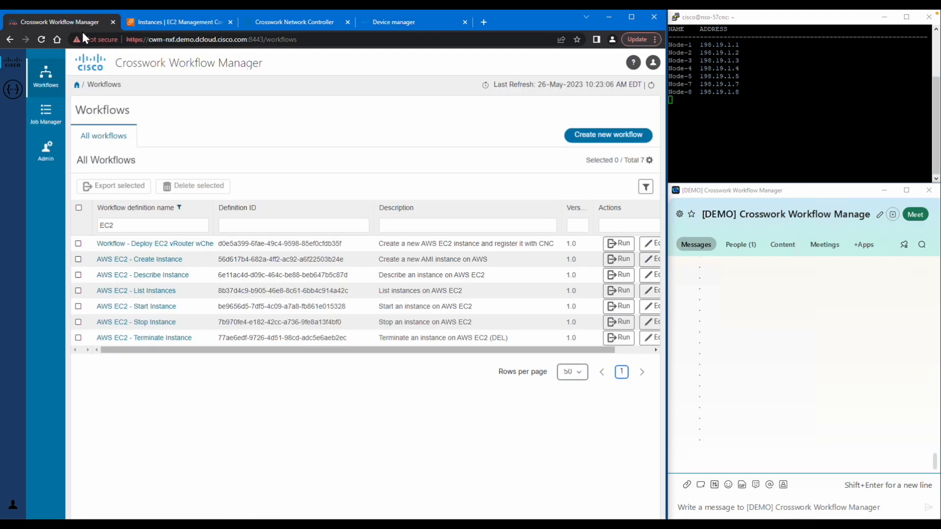
Step: Run 'Workflow - Deploy EC2 vRouter wChecks', replacing the empty {} job variables with the EC2 vRouter JSON
click(618, 245)
drag(124, 245, 87, 247)
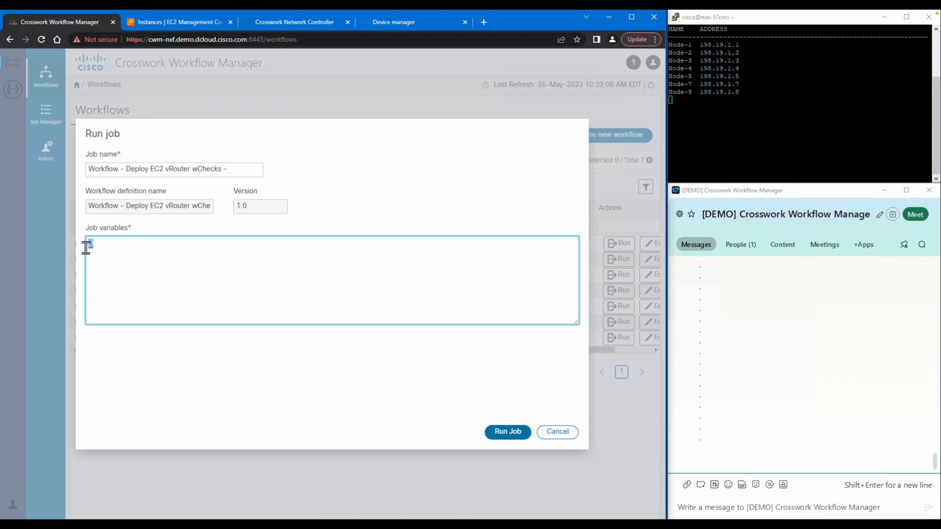
key(ctrl+v)
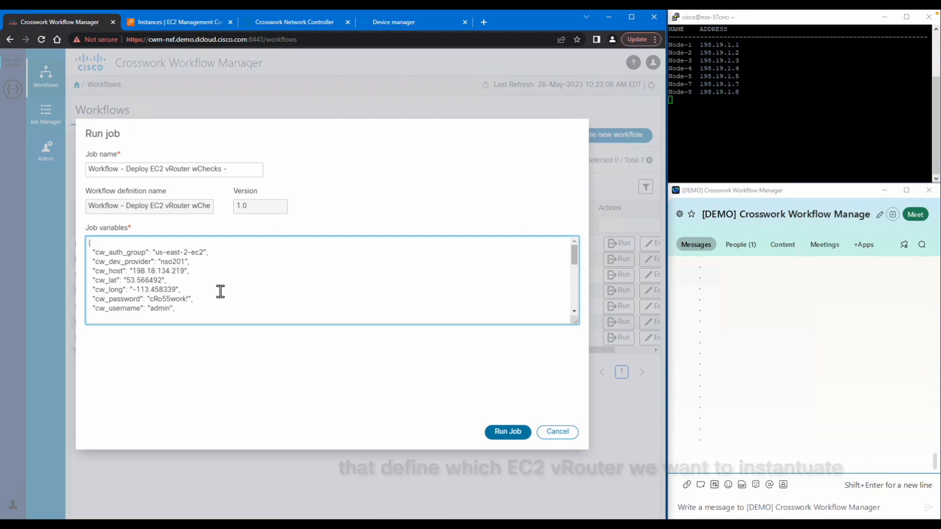
scroll(221, 292, down, 1)
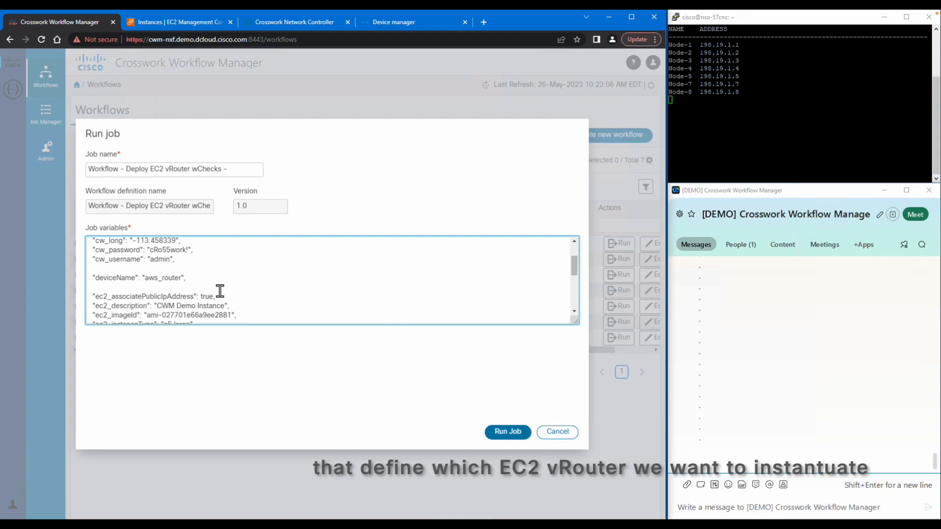
scroll(220, 291, down, 1)
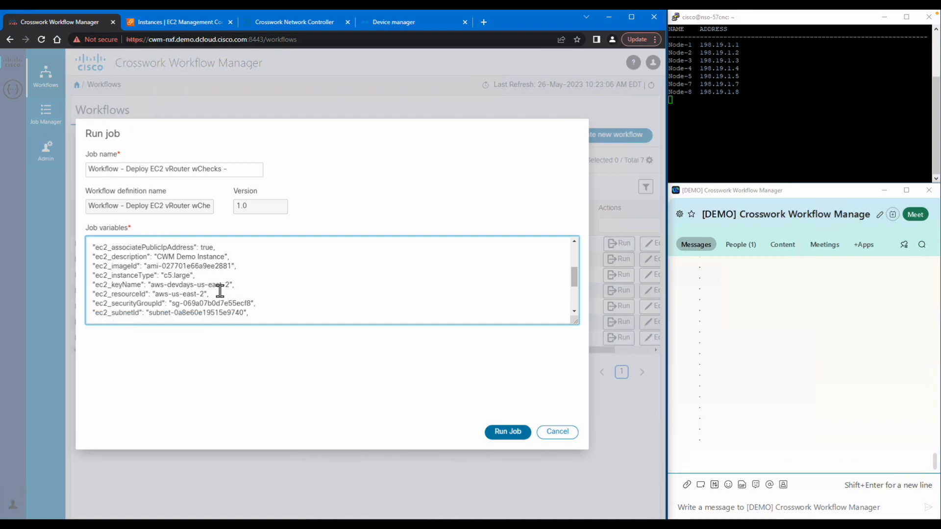
click(505, 432)
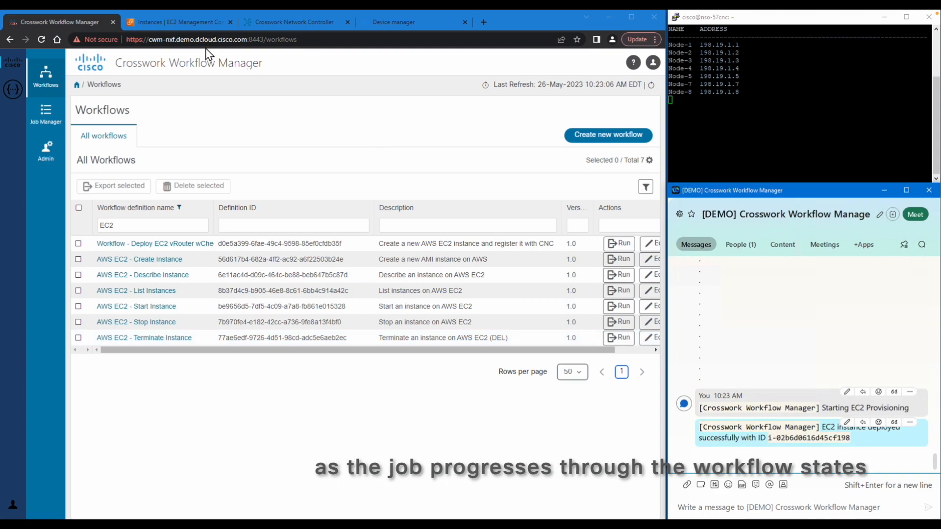
Step: Refresh EC2 Instances to show the new c5.large CWM Demo Instance running
click(174, 21)
click(347, 96)
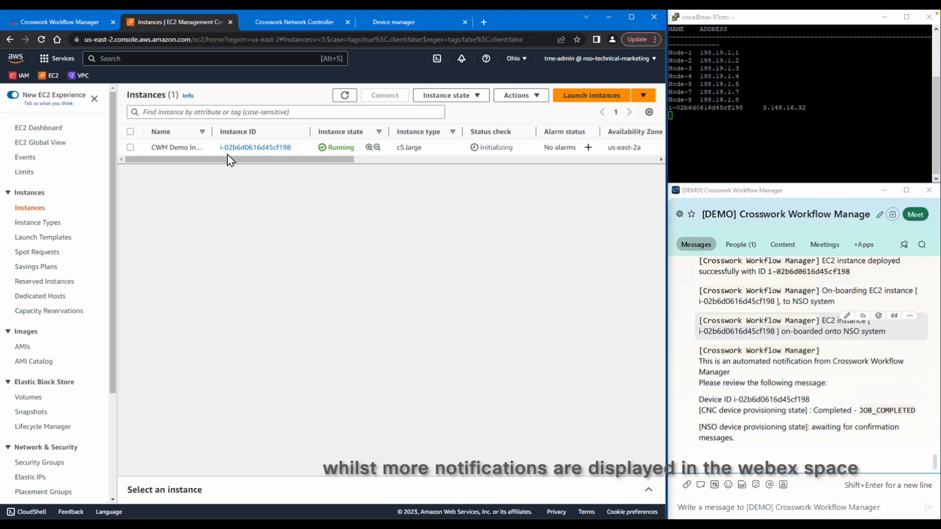
Step: Refresh CNC's device list, widen Host Name, and pick out the new eighth router
click(289, 21)
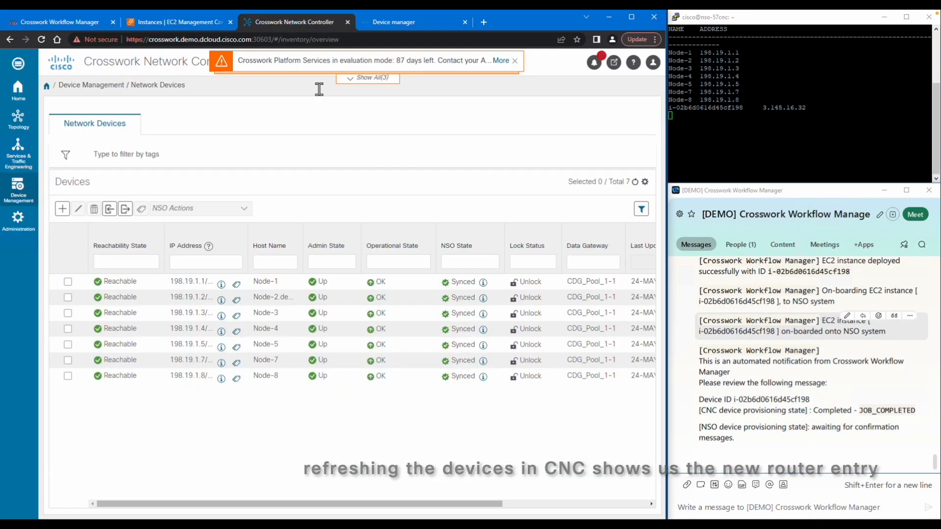
click(635, 182)
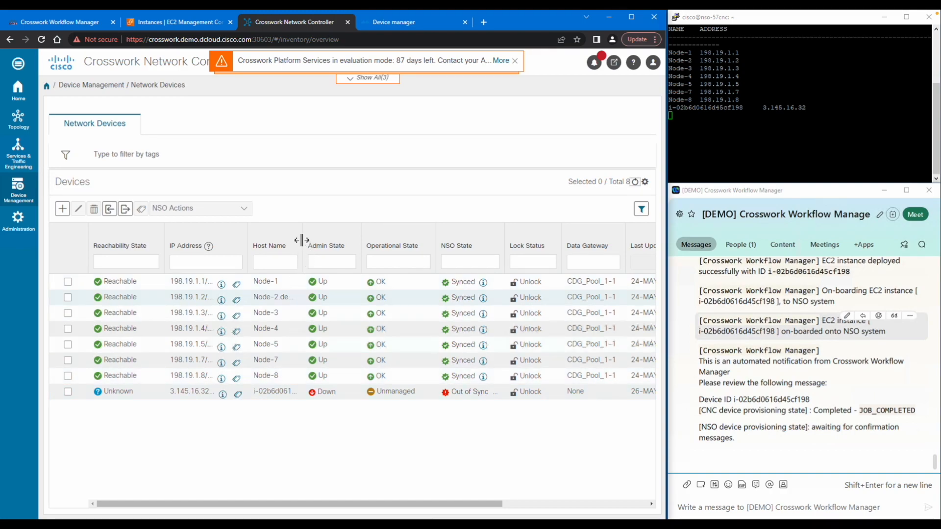
drag(301, 239, 363, 240)
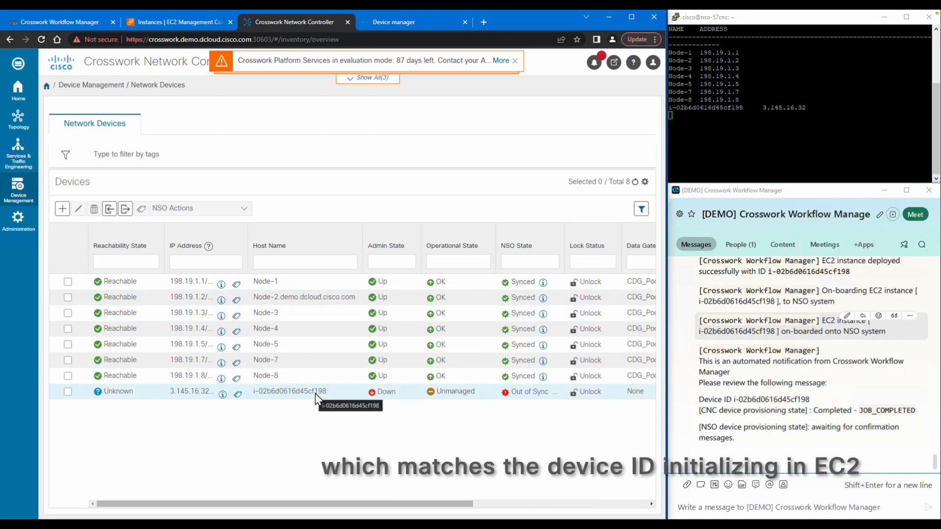
drag(328, 392, 253, 395)
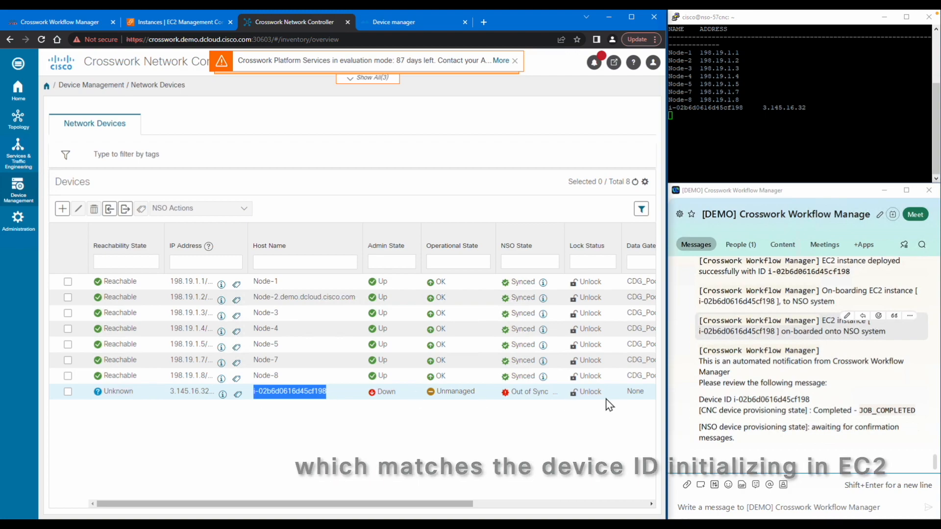
drag(811, 400, 745, 400)
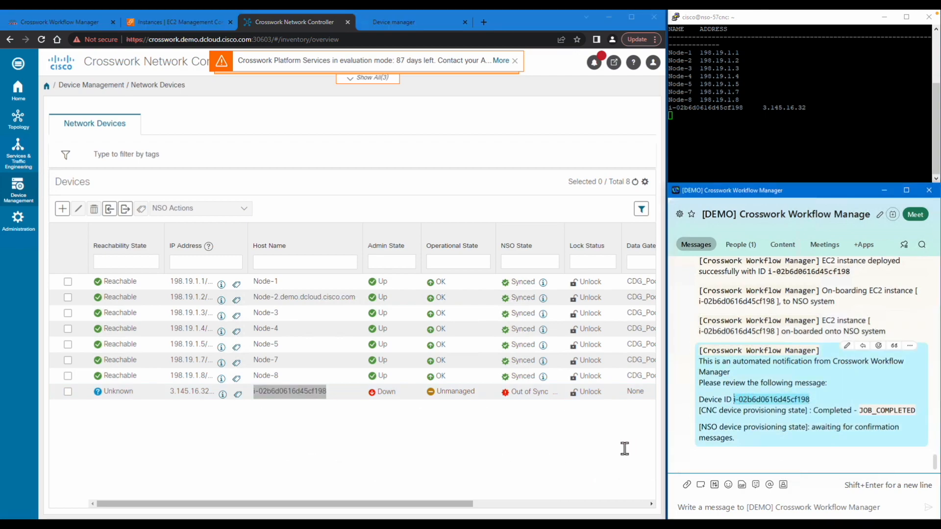
click(395, 22)
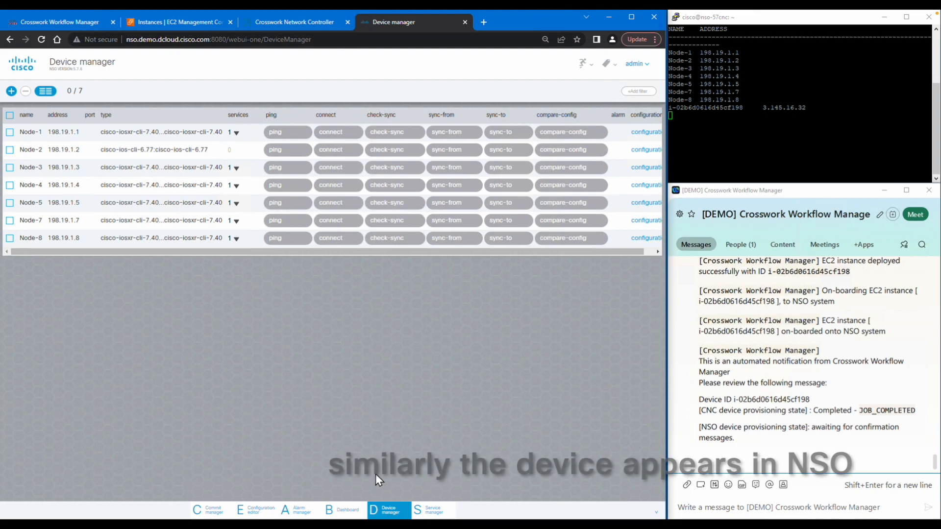
Step: Verify NSO shows 8 connected devices with the new EC2 router in the device list
click(341, 513)
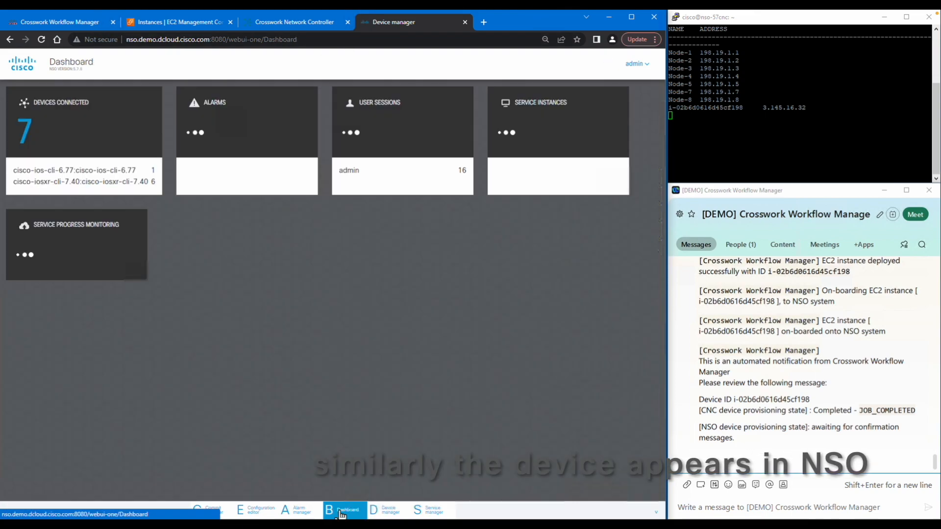
double_click(37, 136)
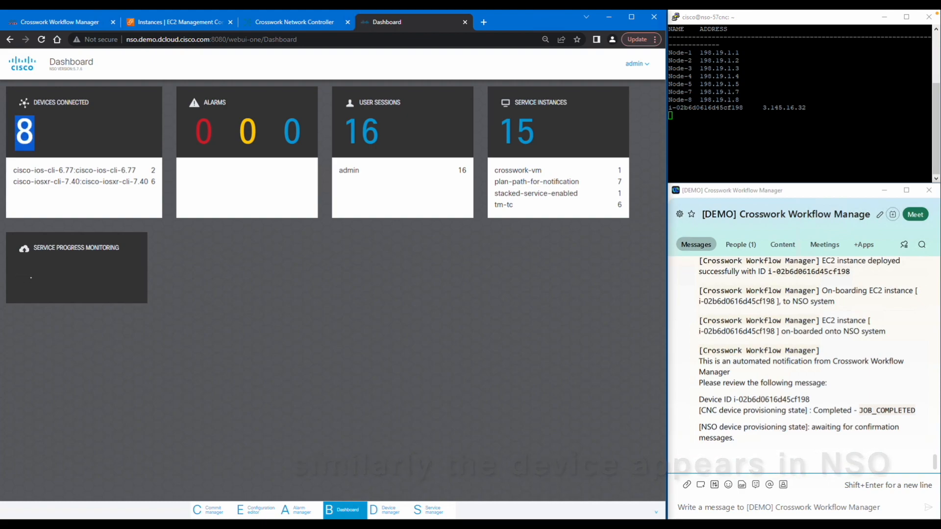
click(396, 512)
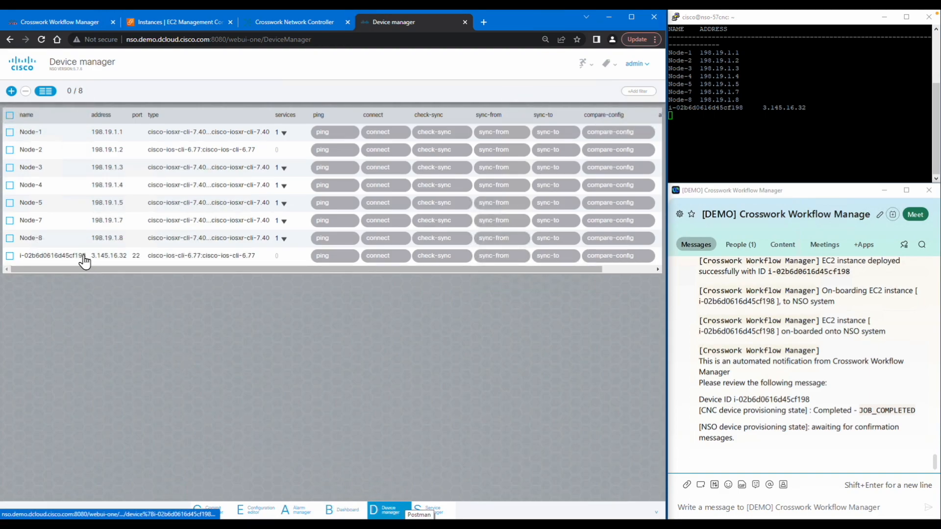
drag(63, 260, 105, 328)
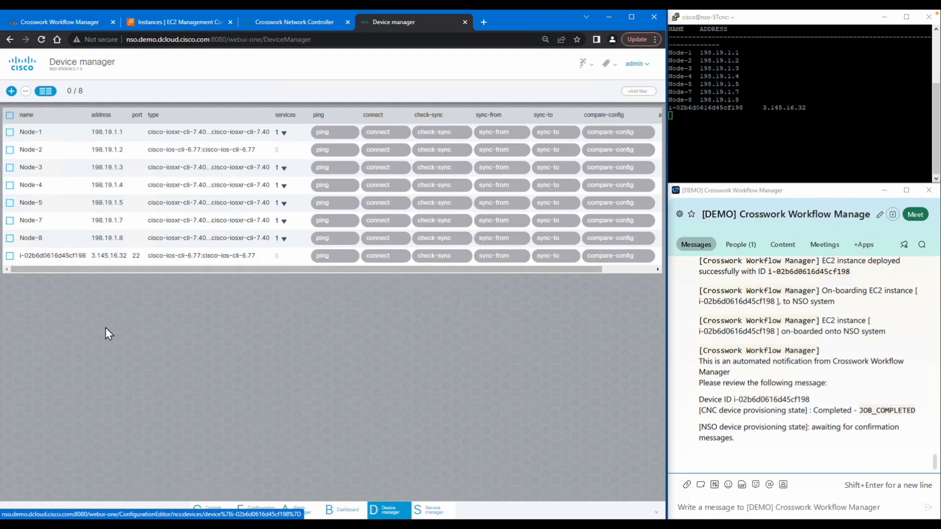
click(67, 22)
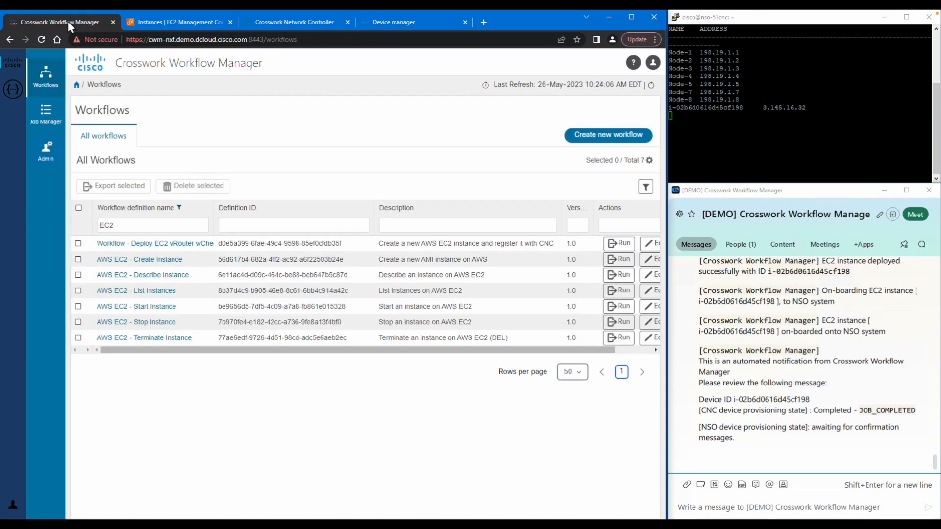
Step: Open the running Deploy EC2 vRouter job and expand an ActivityTask in its Job Event Log
click(45, 114)
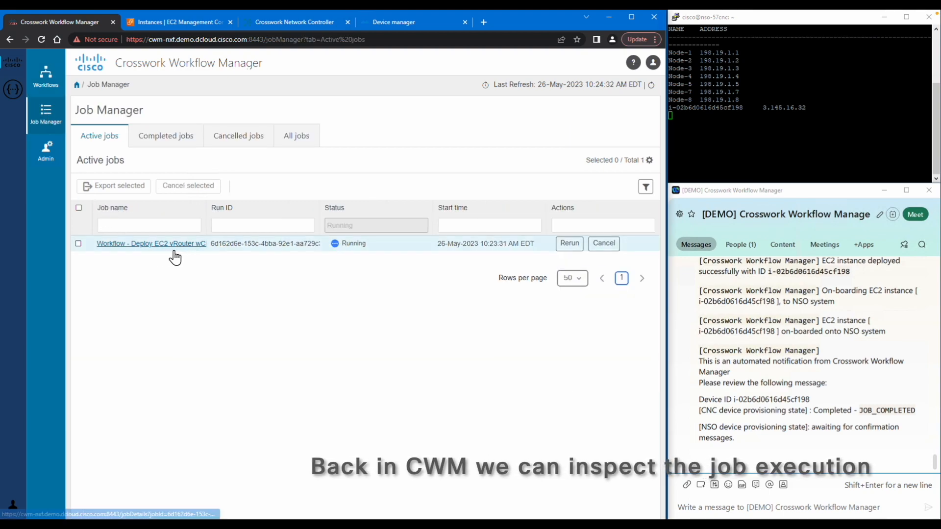
click(124, 246)
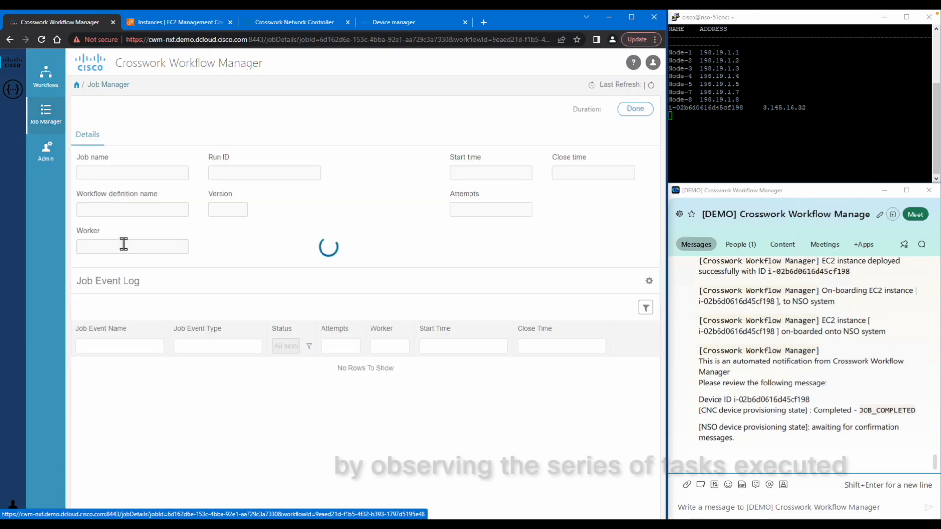
scroll(258, 309, down, 3)
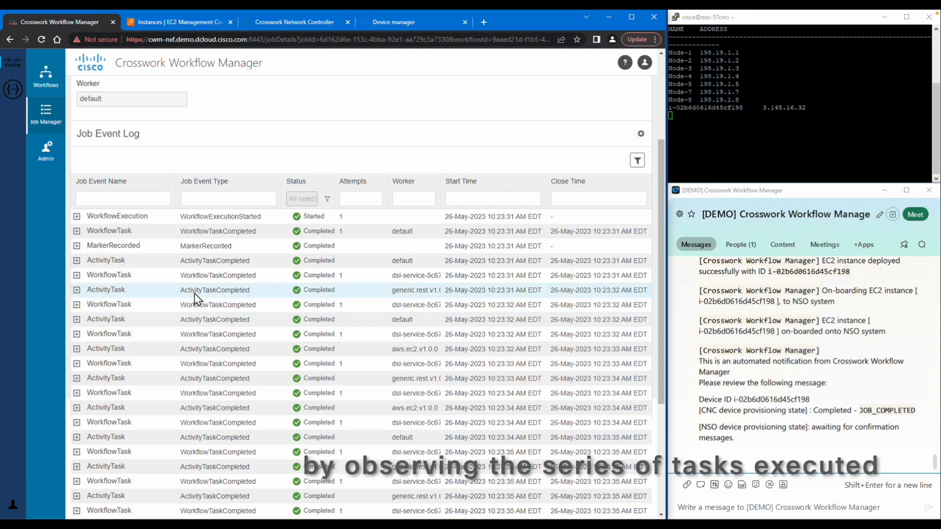
scroll(219, 300, down, 1)
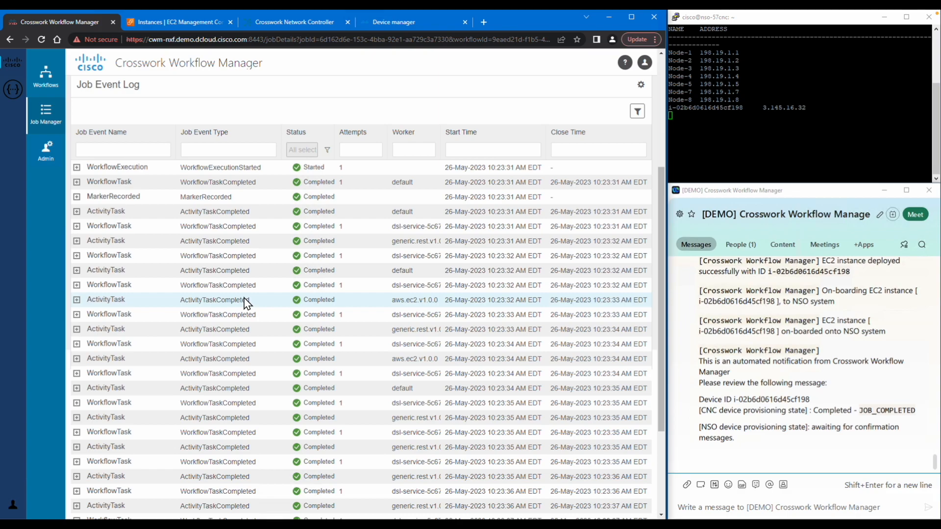
scroll(245, 303, down, 1)
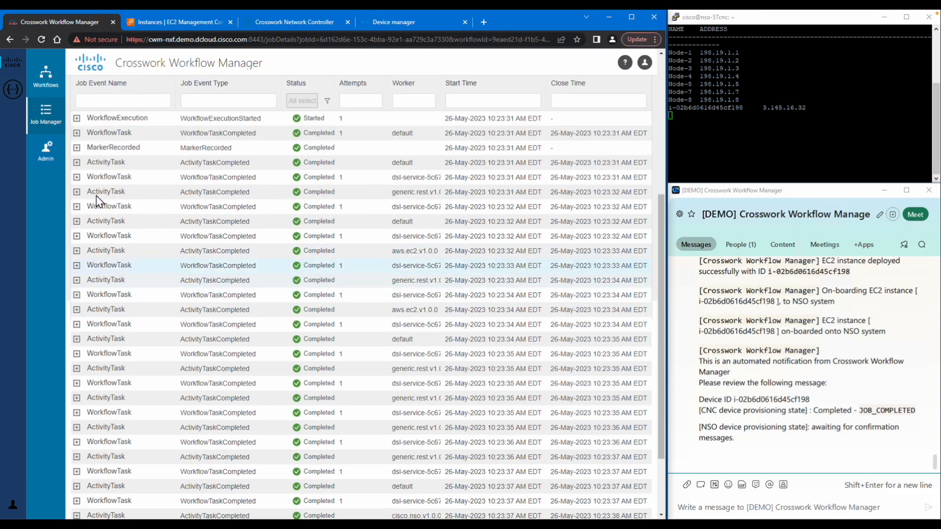
click(77, 192)
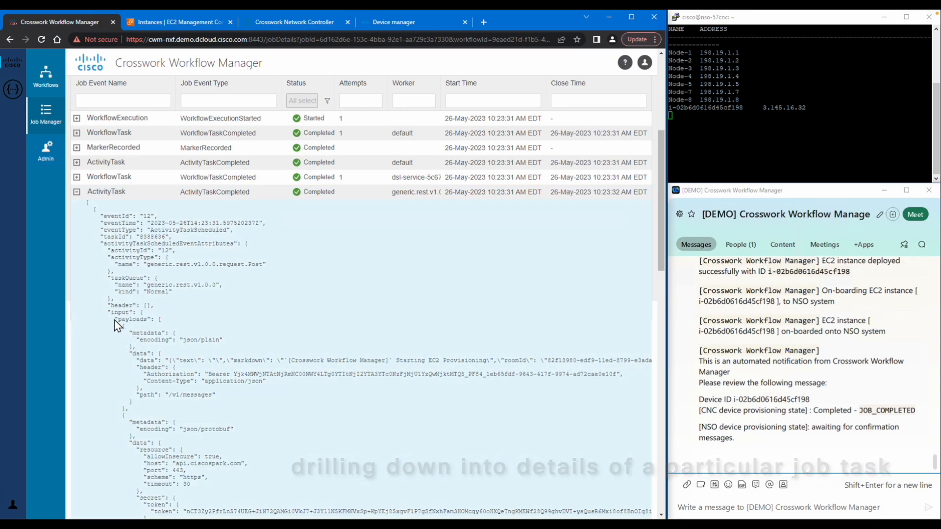
Step: Inspect the ActivityTask's input payload and result data, including the EC2 provisioning message and status 200
drag(106, 312, 126, 417)
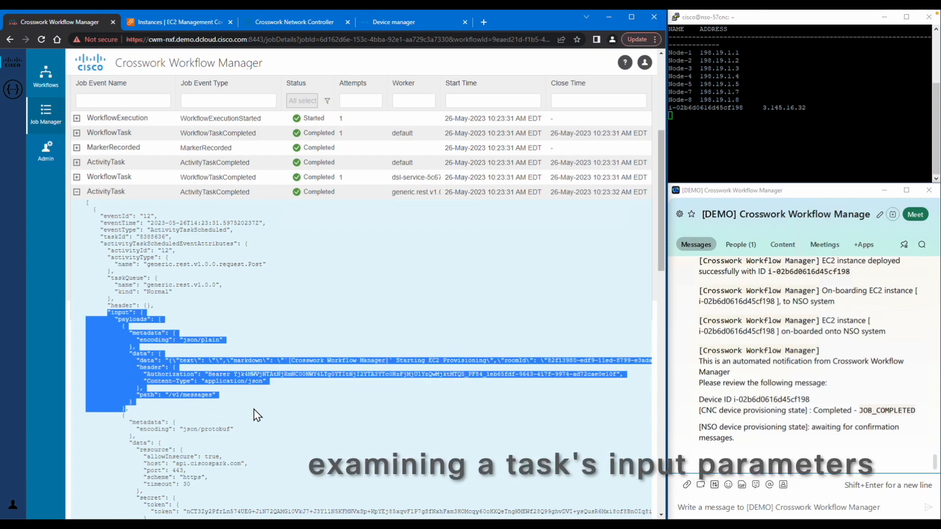
click(413, 360)
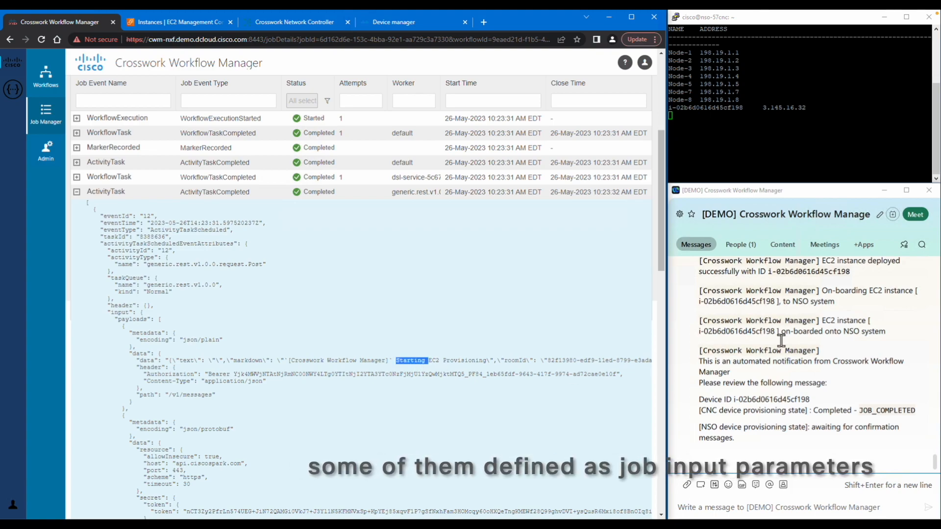
scroll(782, 343, up, 2)
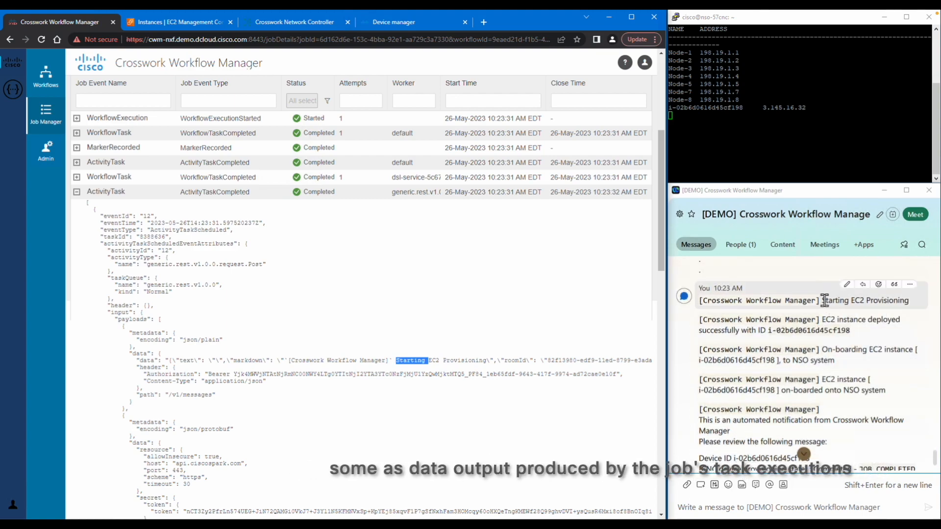
drag(825, 300, 910, 304)
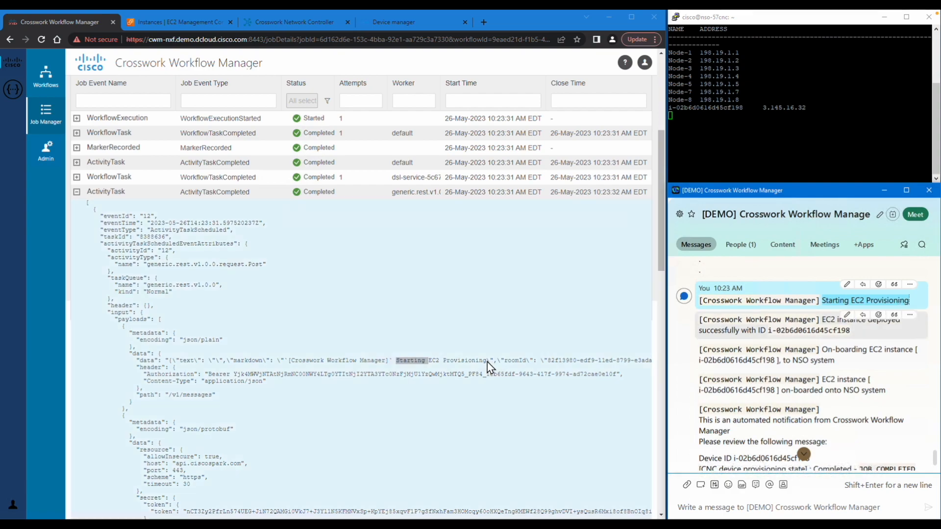
drag(487, 361, 396, 361)
scroll(290, 396, down, 5)
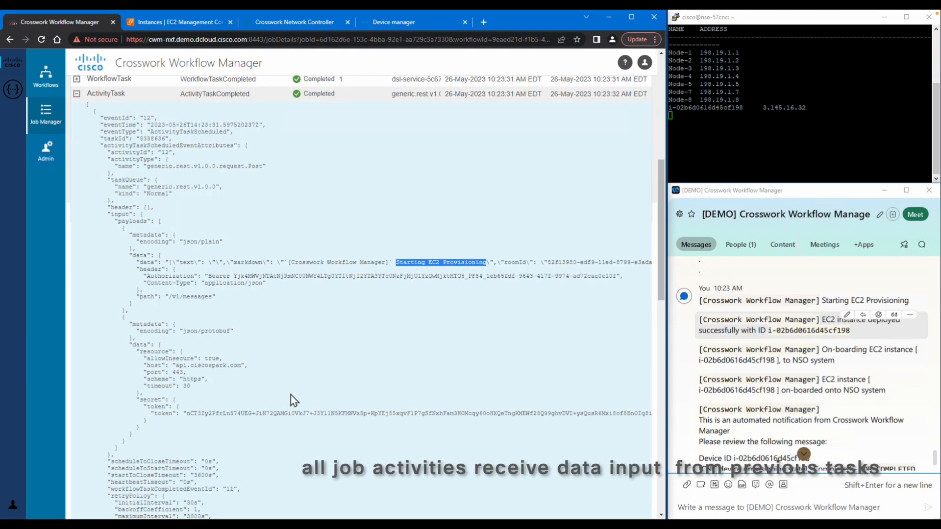
scroll(291, 395, down, 4)
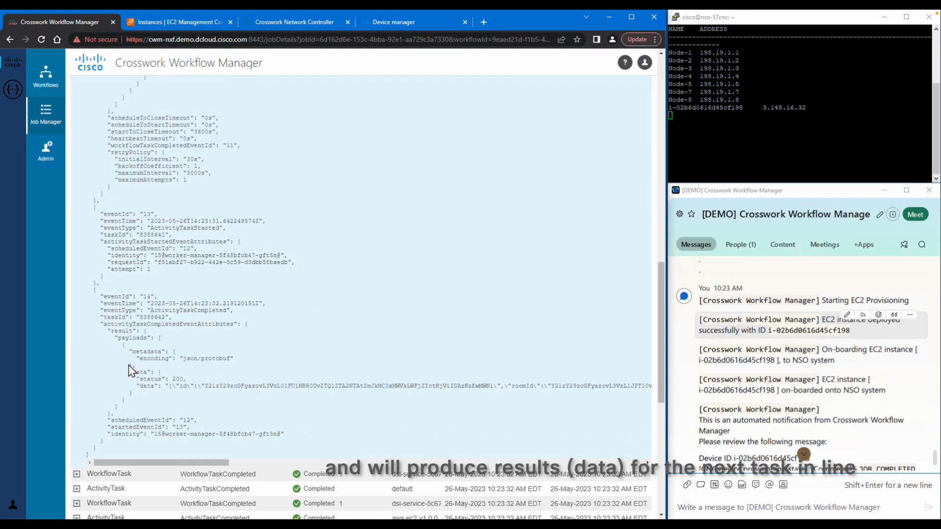
drag(129, 365, 134, 395)
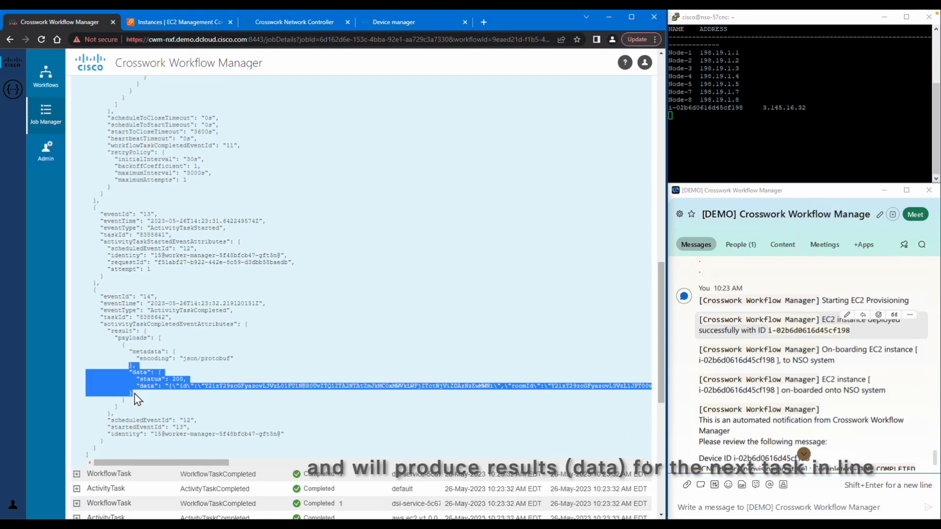
double_click(179, 379)
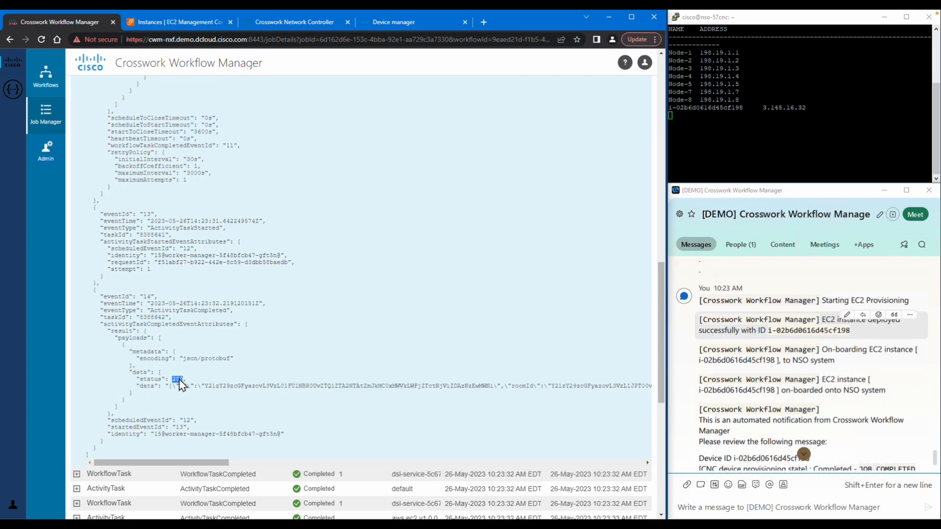
Step: Collapse the ActivityTask details and go back to the Job Manager's jobs list
scroll(212, 302, up, 7)
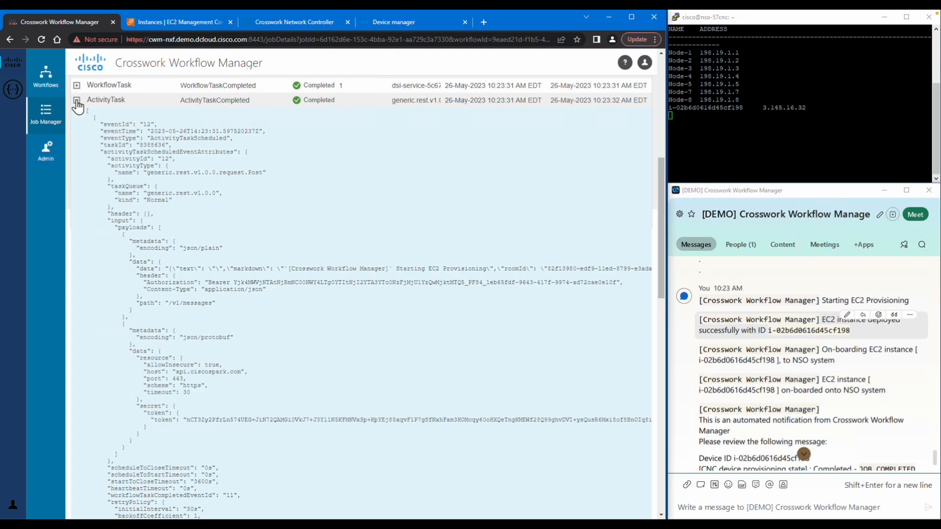
click(77, 101)
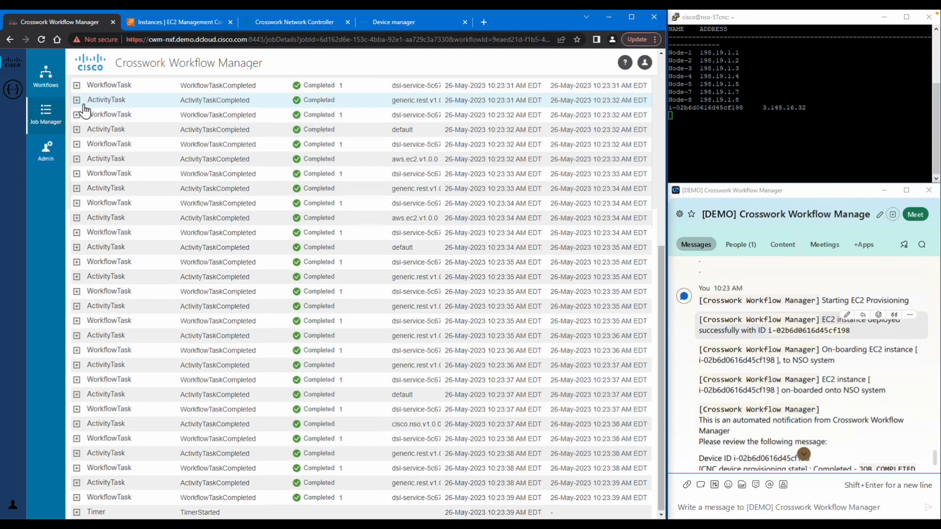
scroll(258, 203, up, 2)
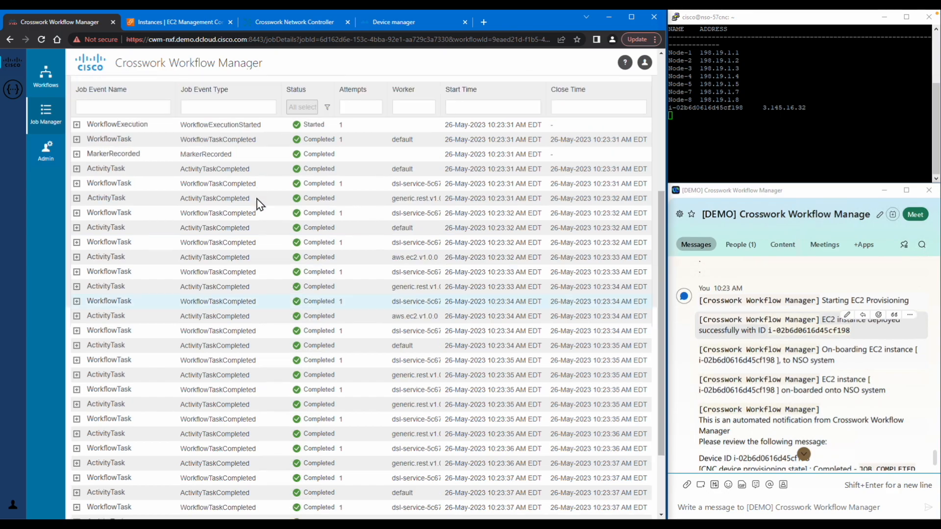
scroll(258, 203, up, 3)
click(118, 85)
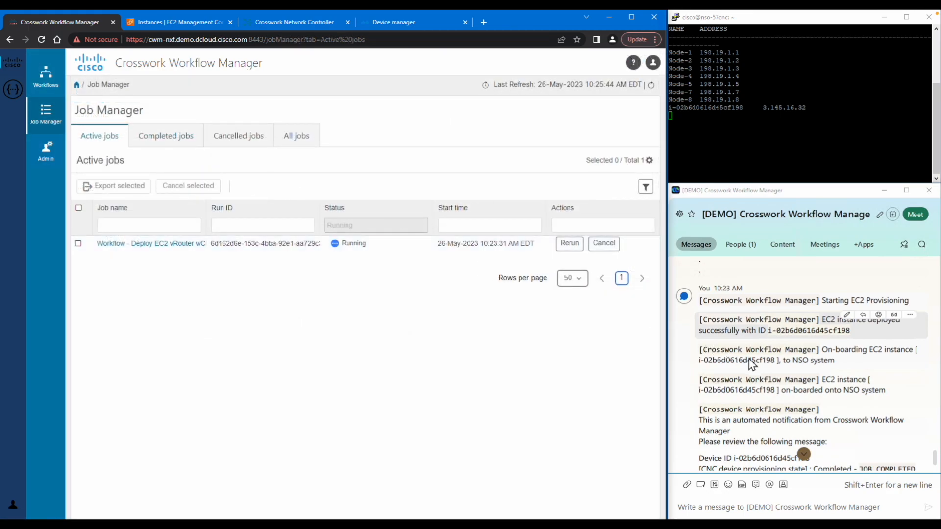
Step: Review the CNC and NSO provisioning and workflow-completed notifications, then refresh the active jobs list
scroll(752, 365, down, 2)
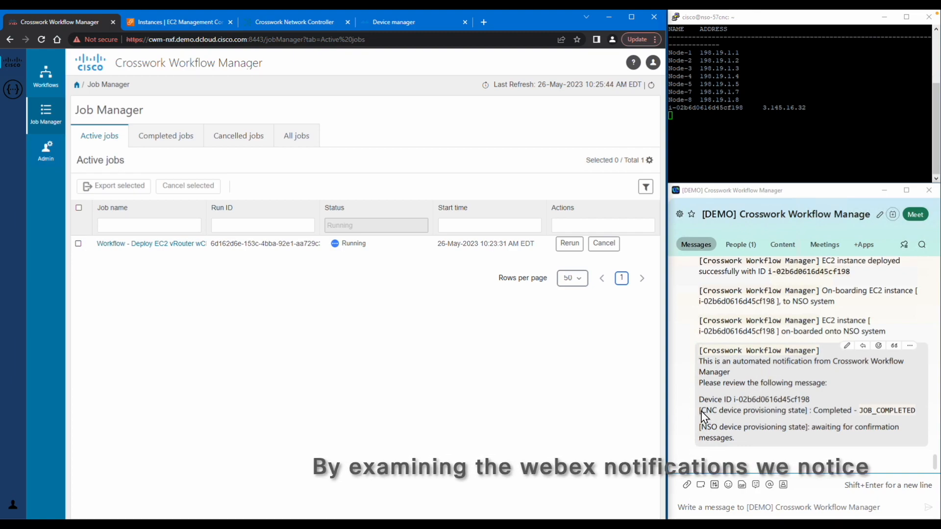
drag(702, 411, 802, 414)
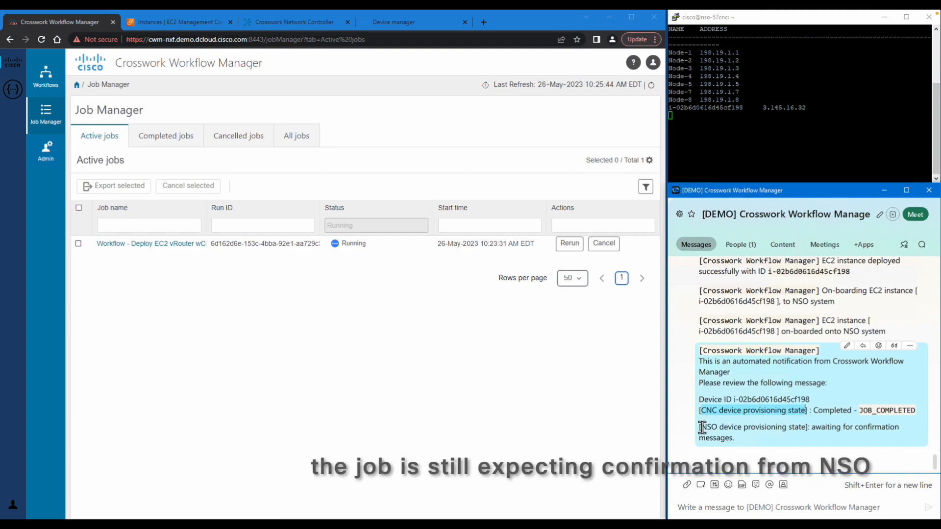
drag(702, 427, 736, 429)
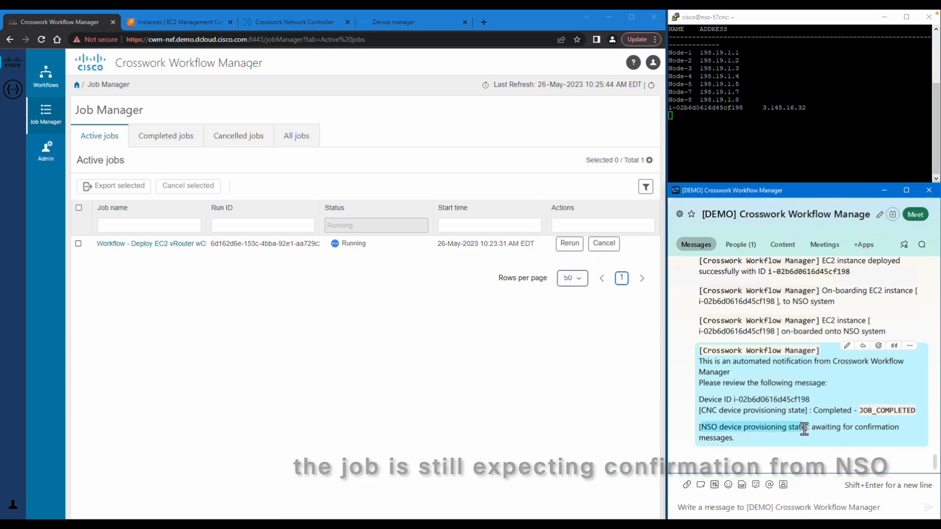
drag(812, 427, 754, 438)
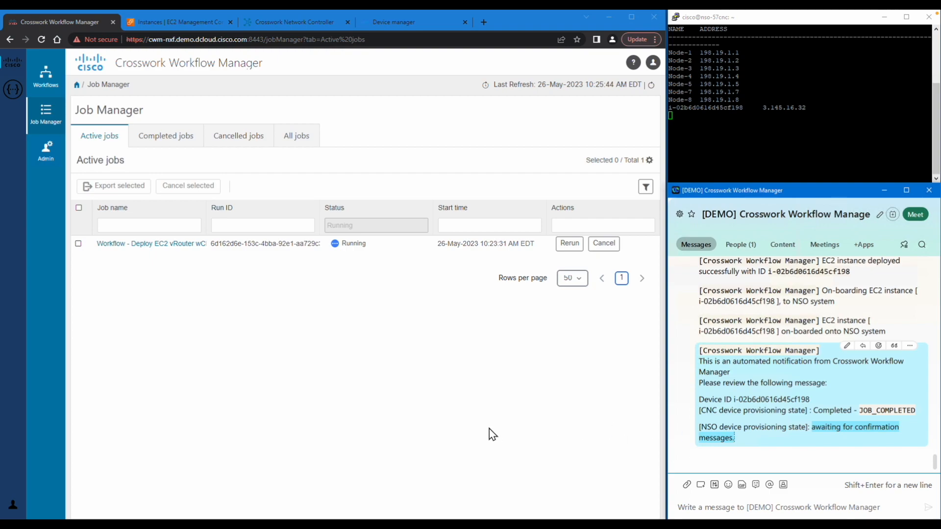
click(456, 438)
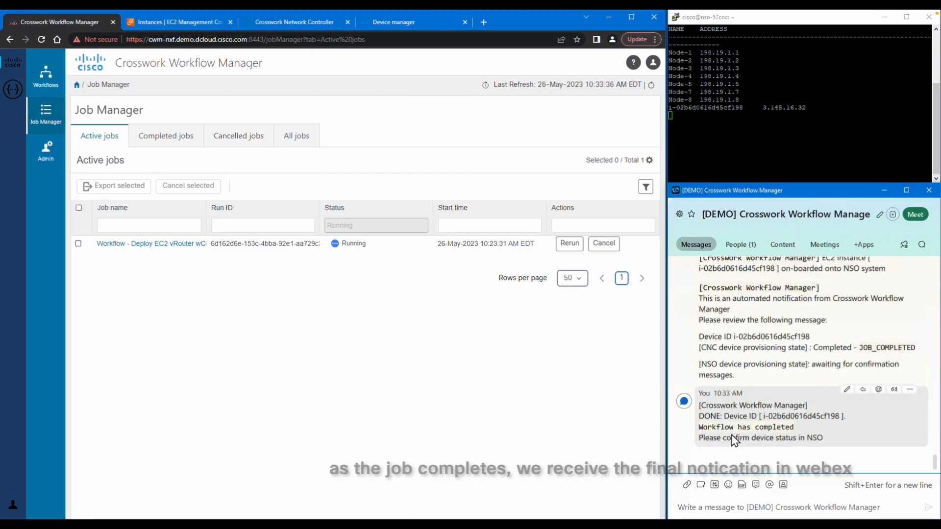
drag(699, 426, 734, 440)
drag(826, 439, 698, 407)
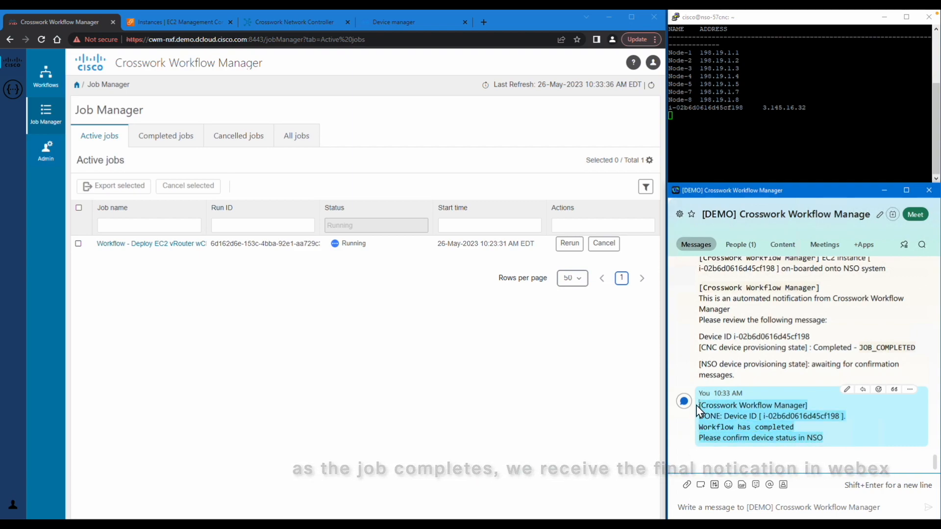
click(651, 88)
Step: Check the Completed jobs list and reload the EC2 instances to confirm 2/2 checks passed
click(168, 138)
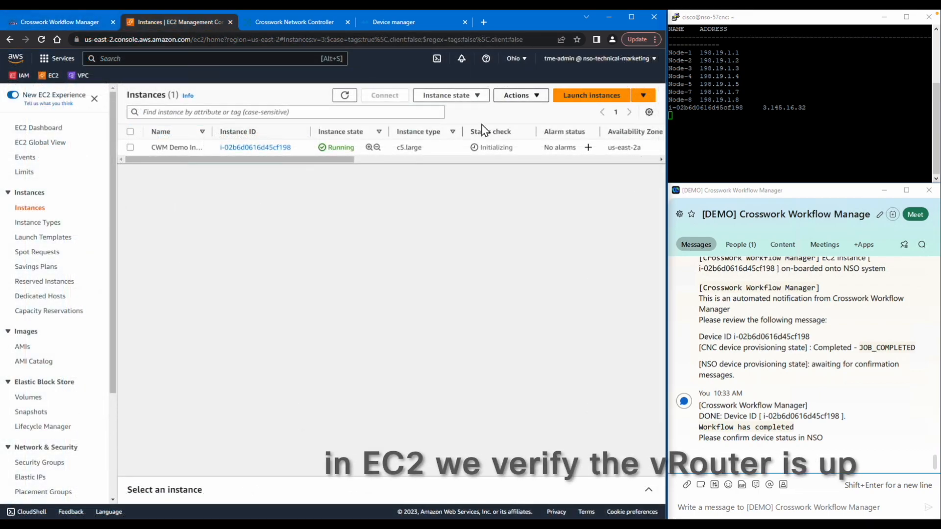
click(345, 96)
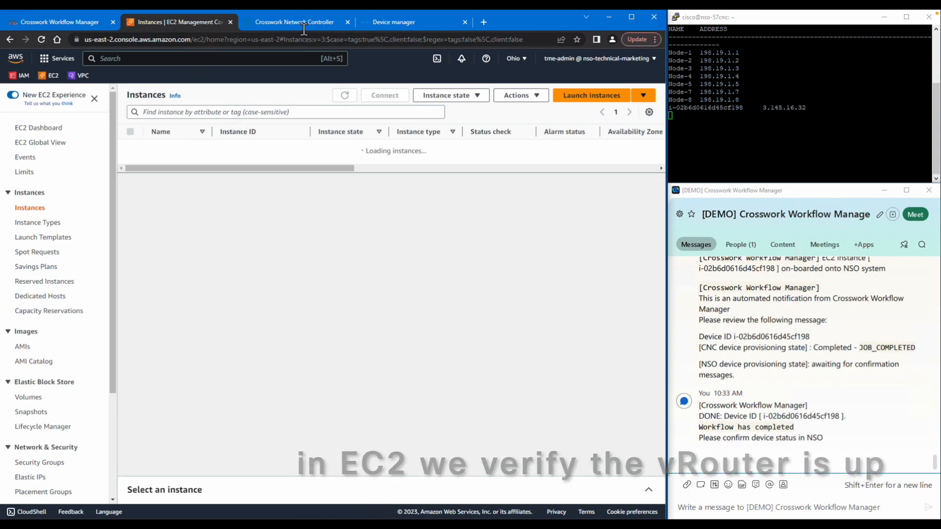
click(388, 21)
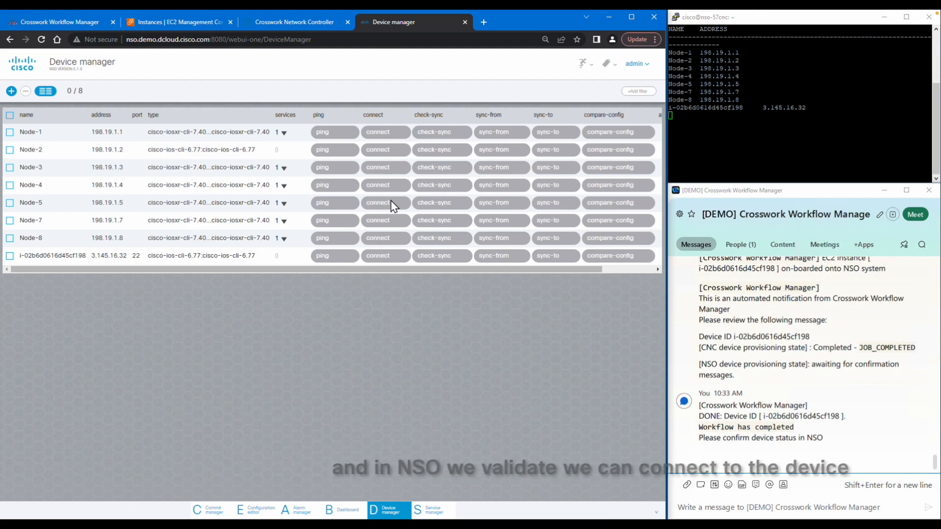
Step: Connect and check-sync device i-02b6d0616d45cf198 in NSO's Device manager
click(393, 258)
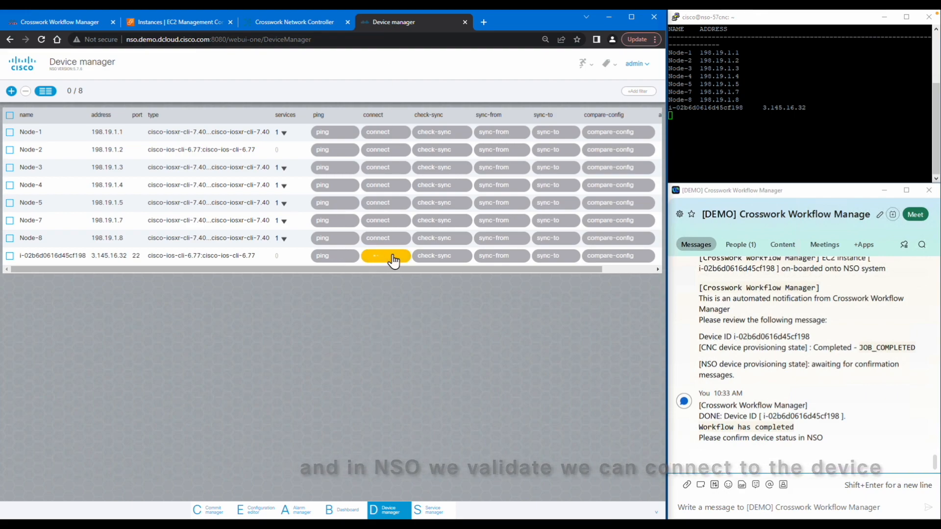
click(438, 258)
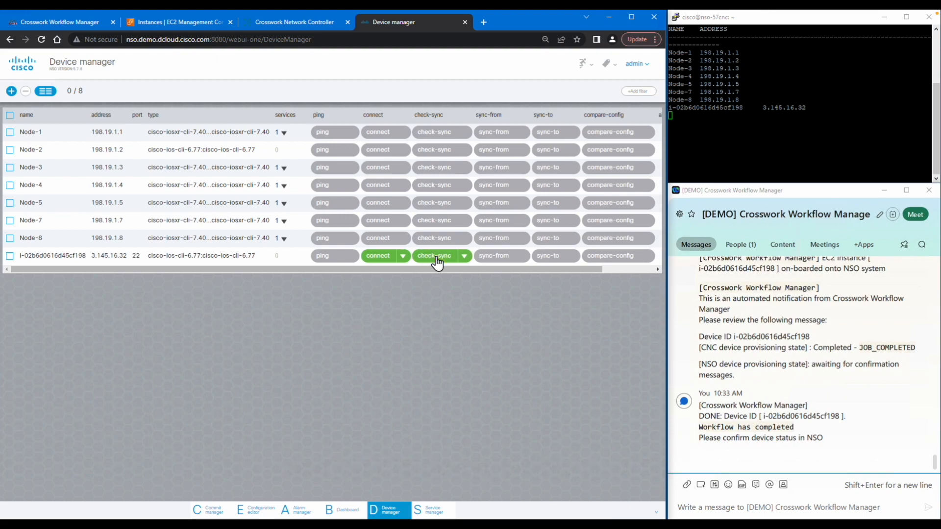
Step: Rerun Deploy EC2 vRouter wChecks with unchanged job variables, posting two '.' chat messages meanwhile
click(52, 20)
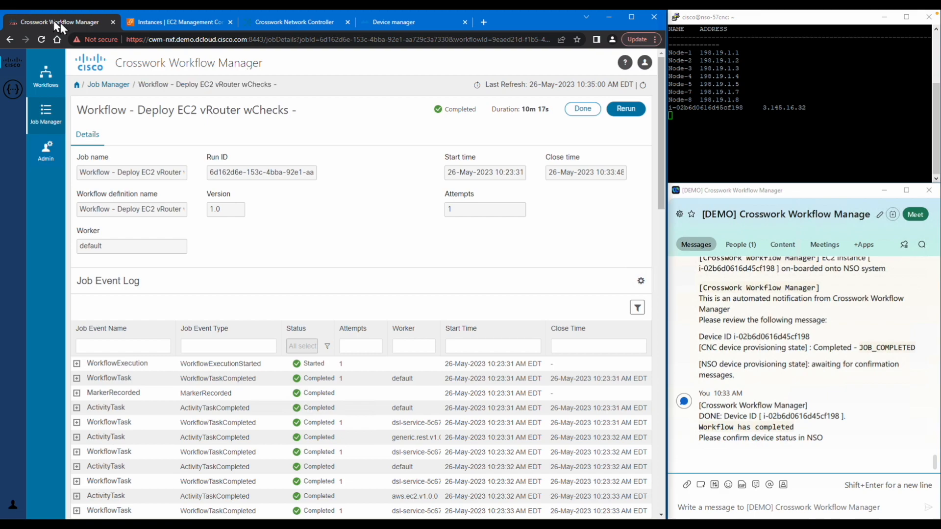
click(624, 112)
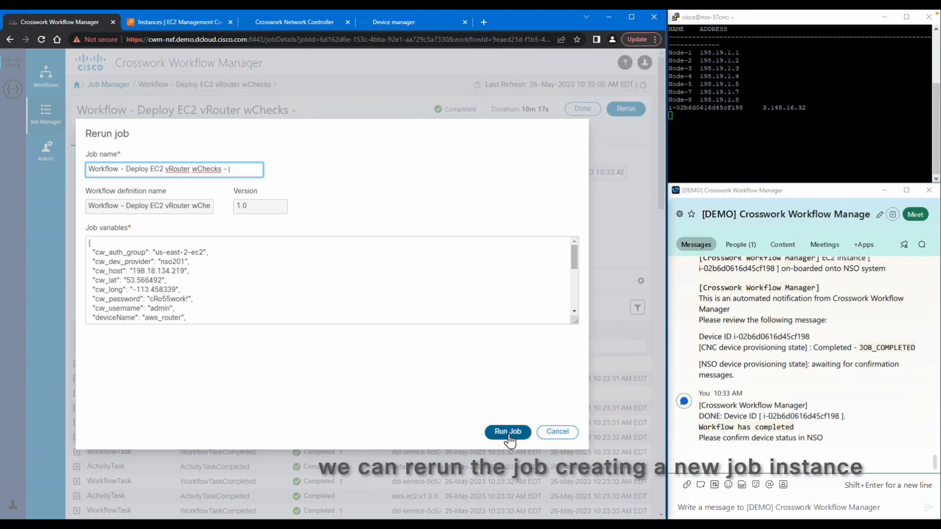
click(691, 504)
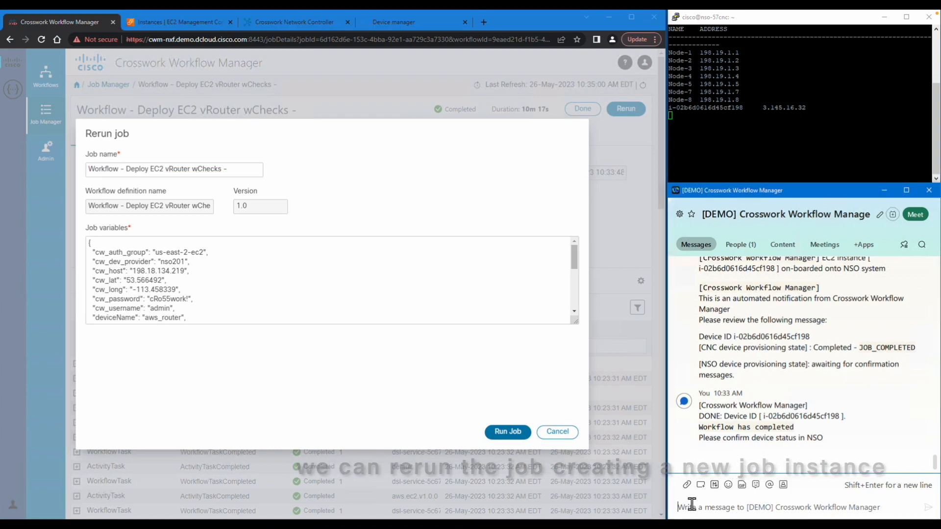
text(.)
key(Return)
text(.)
key(Return)
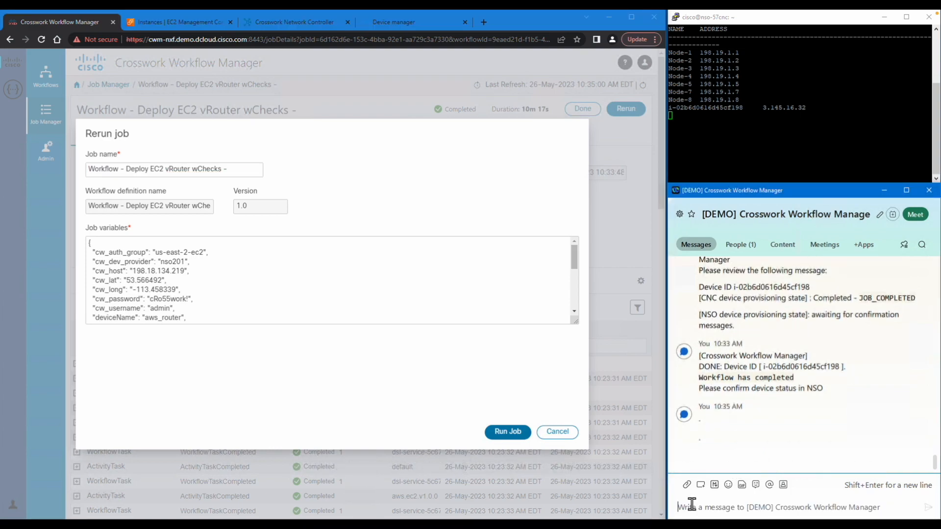
click(510, 439)
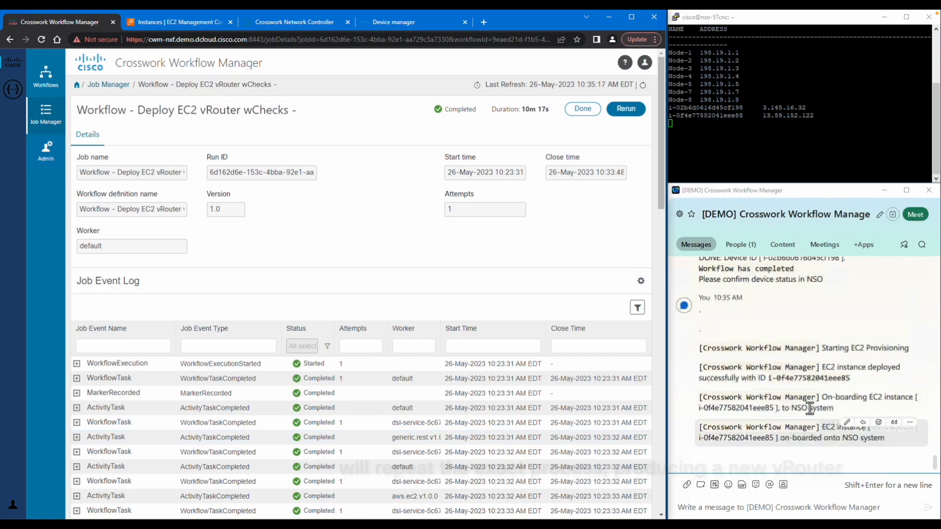
triple_click(810, 408)
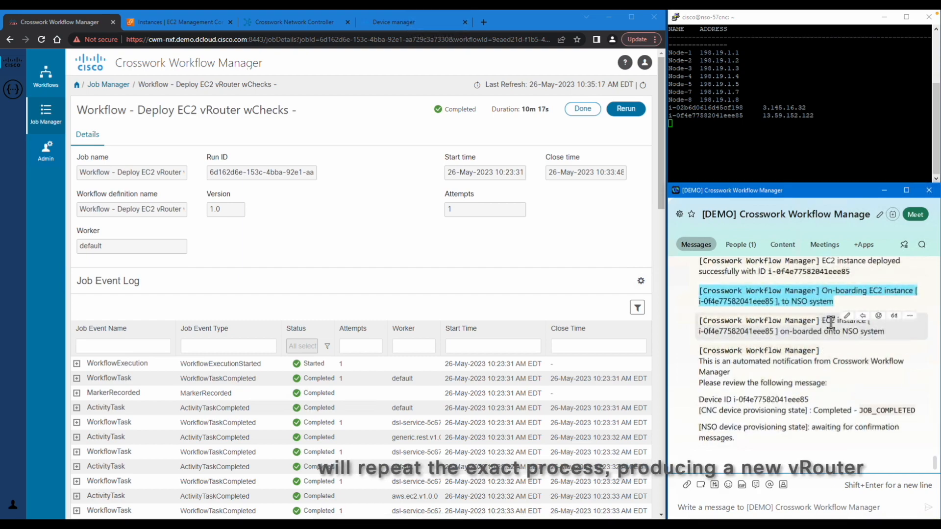
double_click(699, 117)
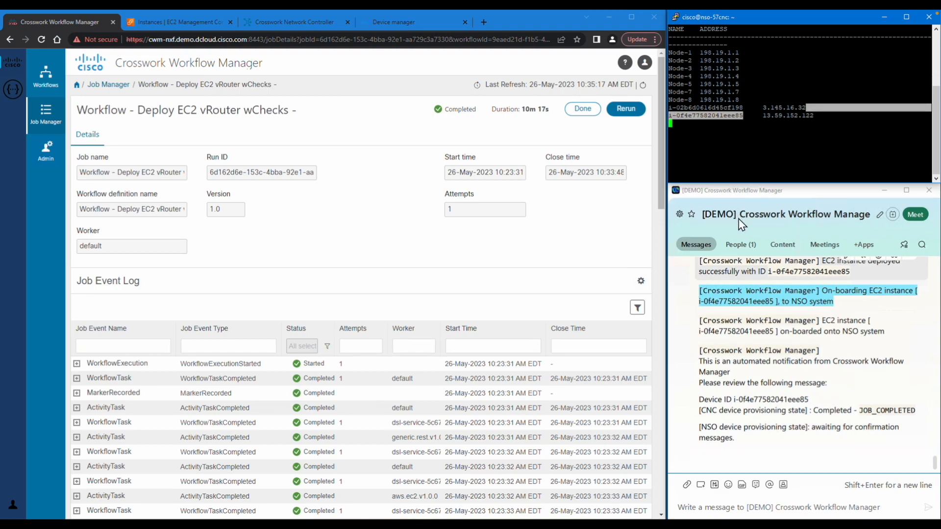
click(391, 22)
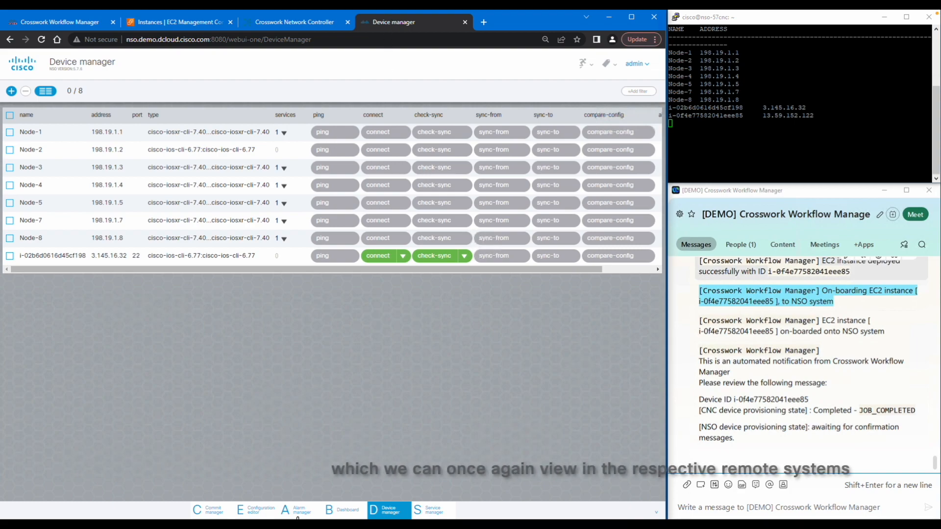
Step: Confirm the NSO dashboard counts 9 connected devices, then return to the device list
click(339, 512)
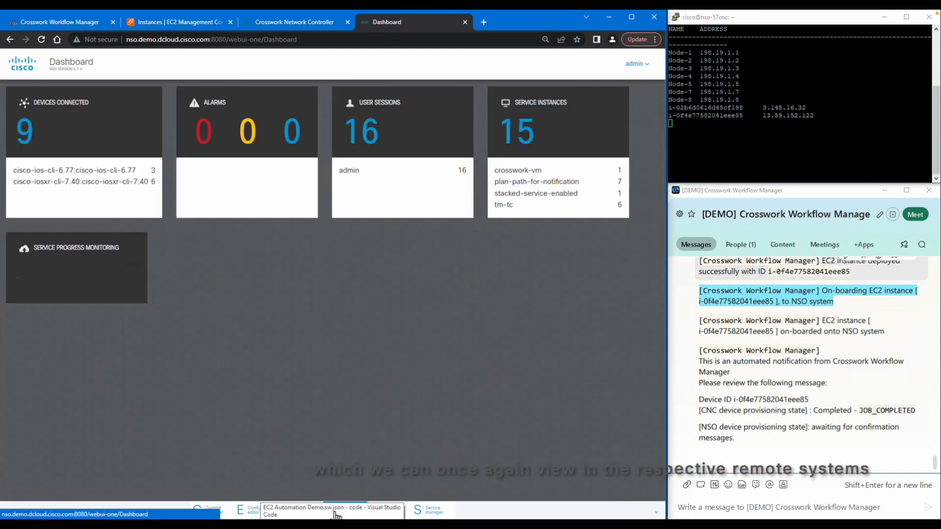
double_click(17, 137)
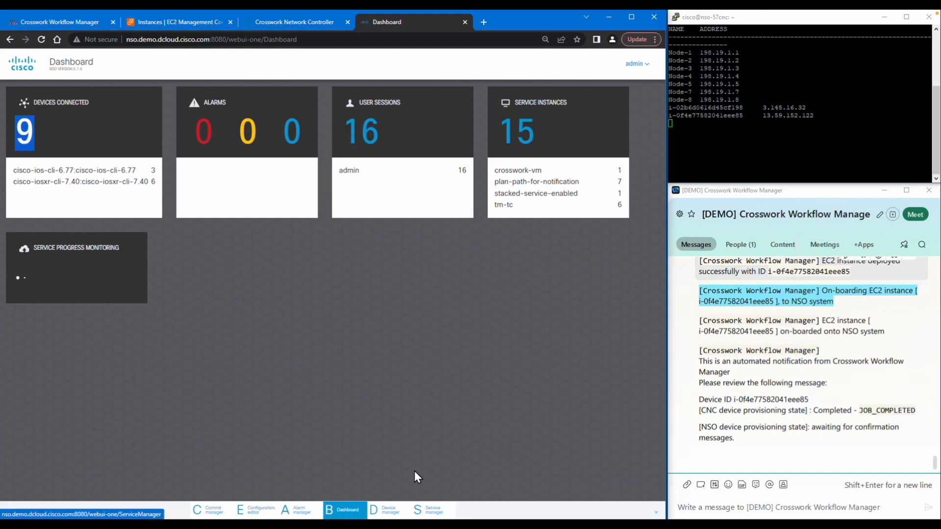
click(391, 512)
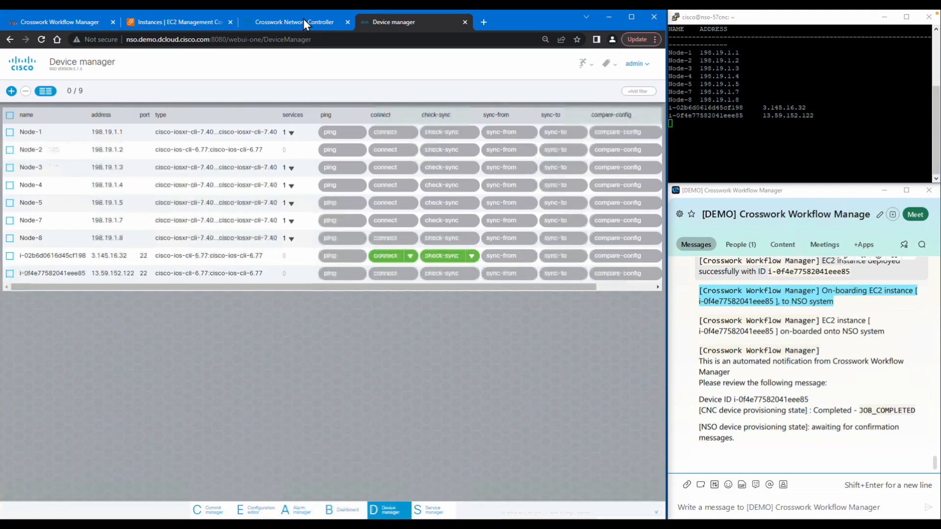
click(303, 22)
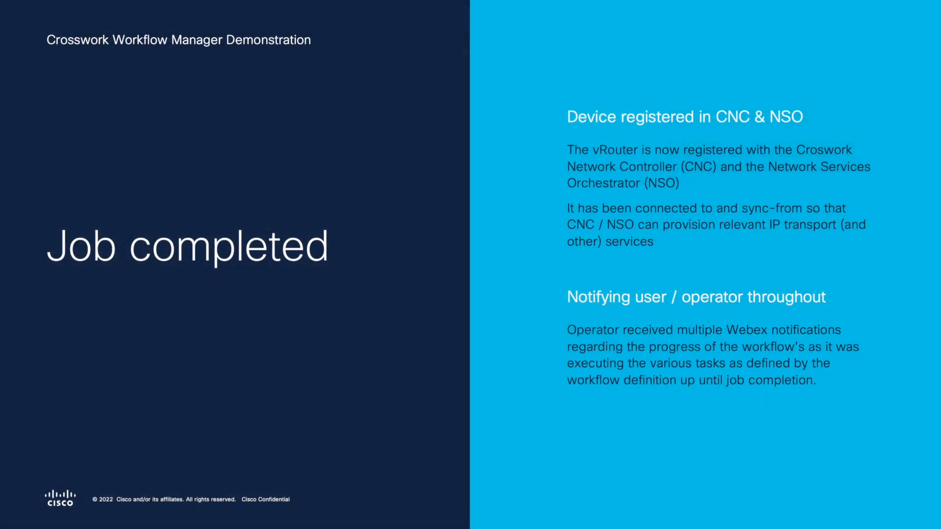